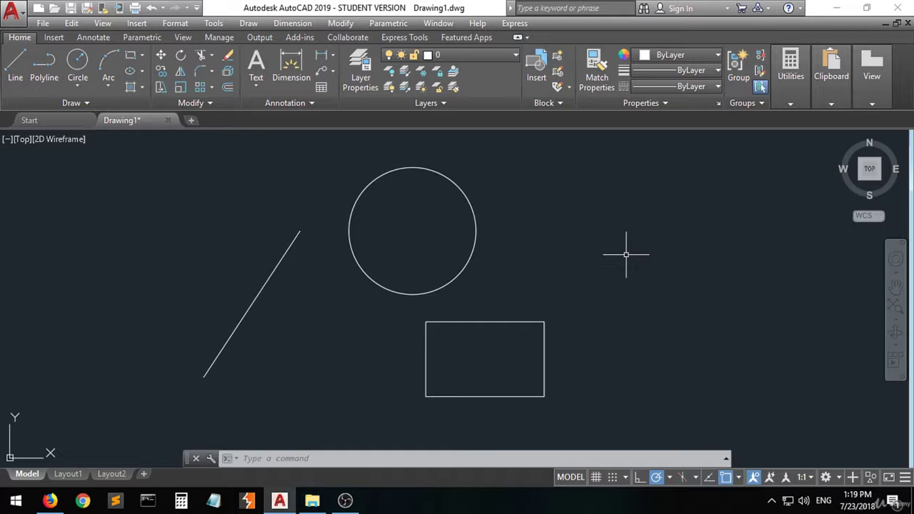
Step: Display the list of recently used commands for the drawing
{"action": "right_click", "coordinate": [669, 263]}
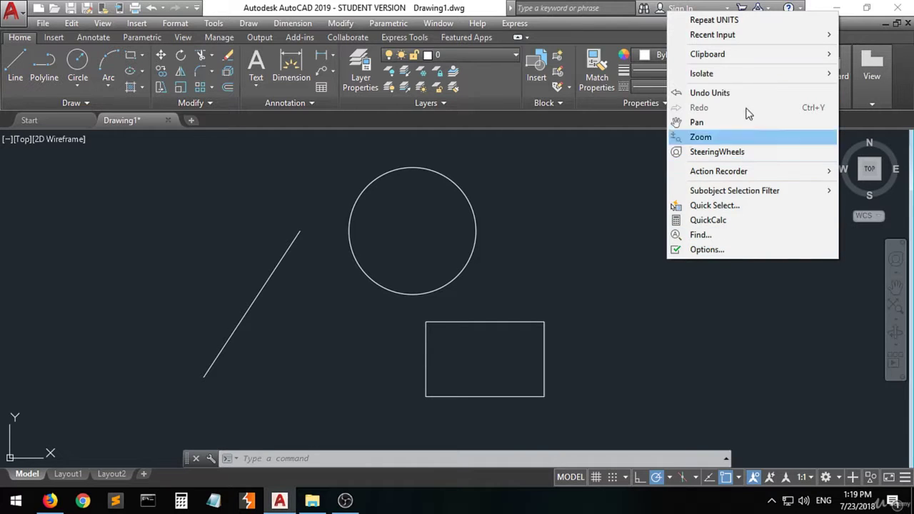
{"action": "mouse_move", "coordinate": [749, 39]}
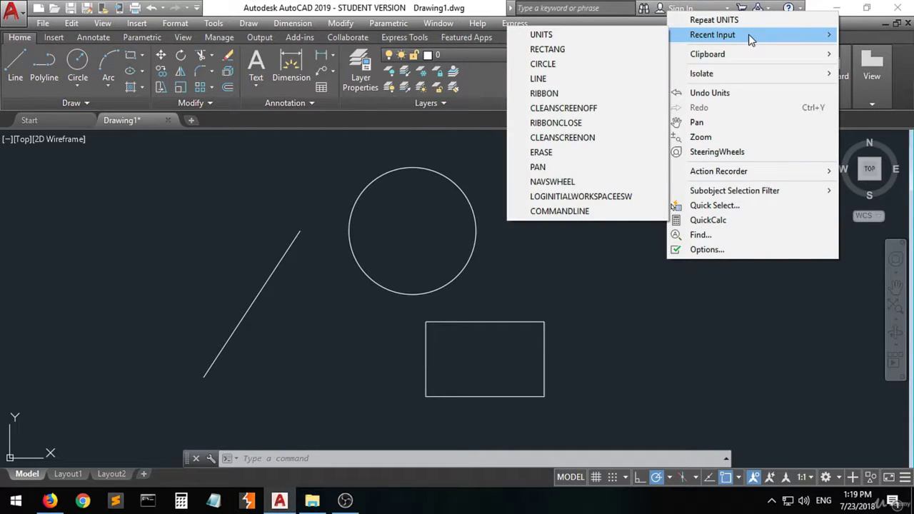
{"action": "left_click", "coordinate": [641, 271]}
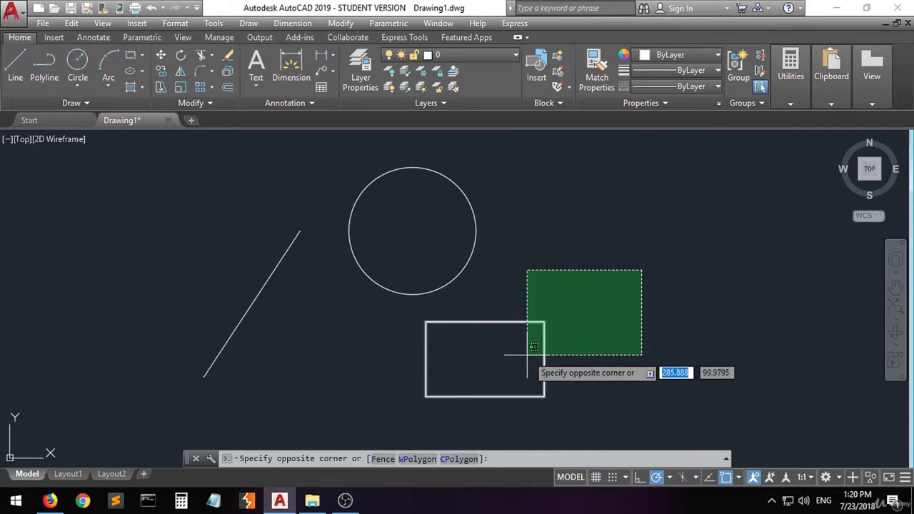
{"action": "left_click", "coordinate": [576, 343]}
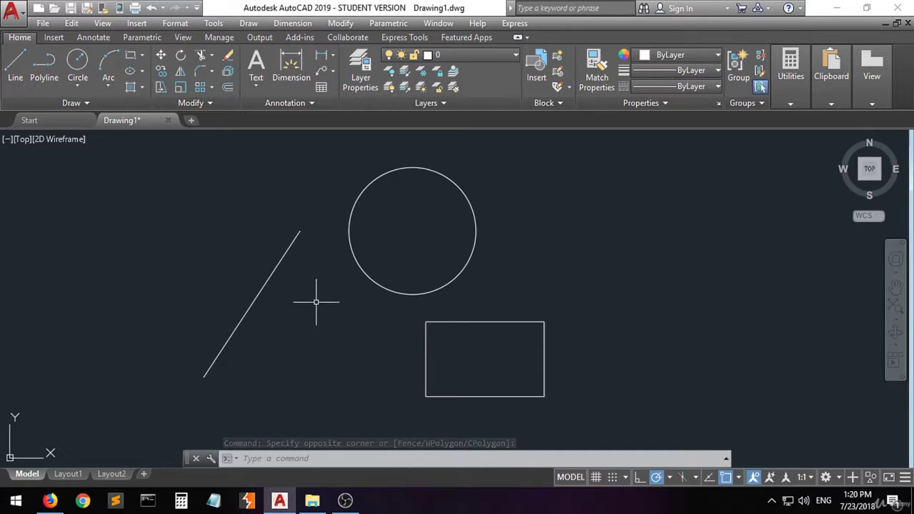
{"action": "left_click", "coordinate": [445, 307]}
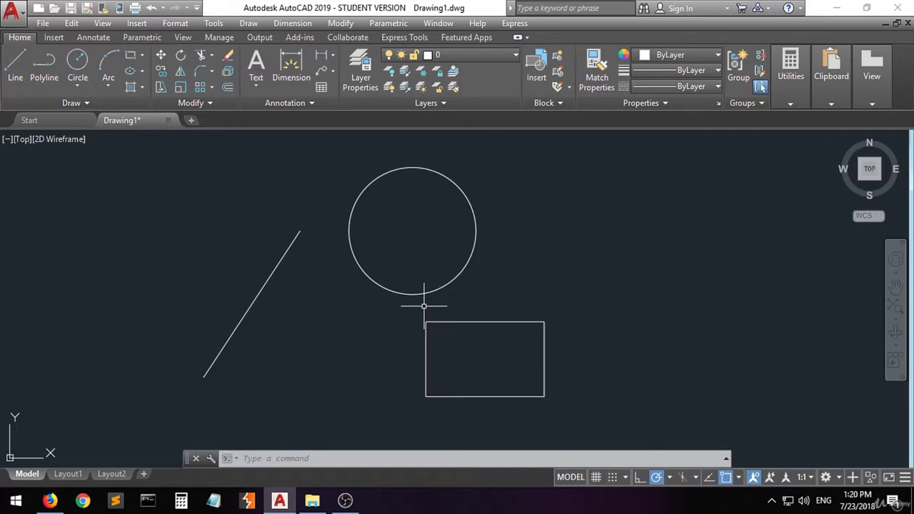
{"action": "scroll", "coordinate": [423, 306], "scroll_direction": "up", "scroll_amount": 6}
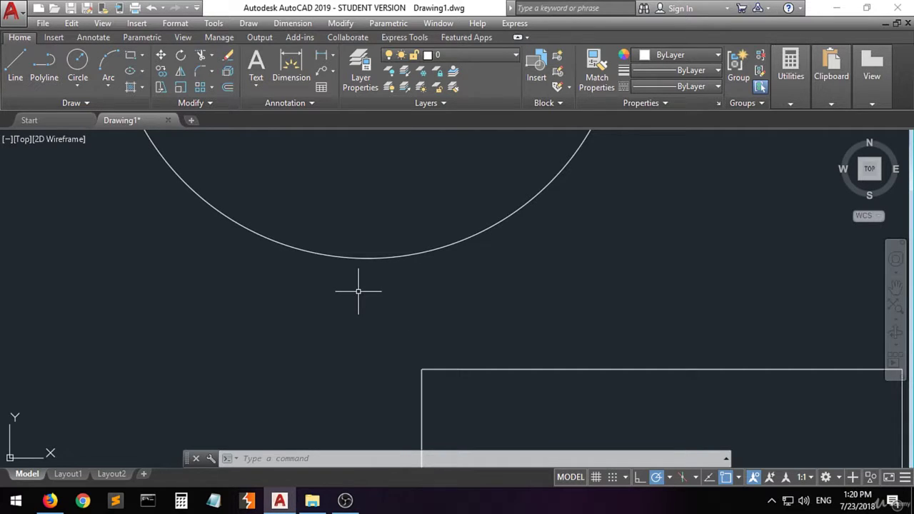
{"action": "scroll", "coordinate": [361, 294], "scroll_direction": "down", "scroll_amount": 10}
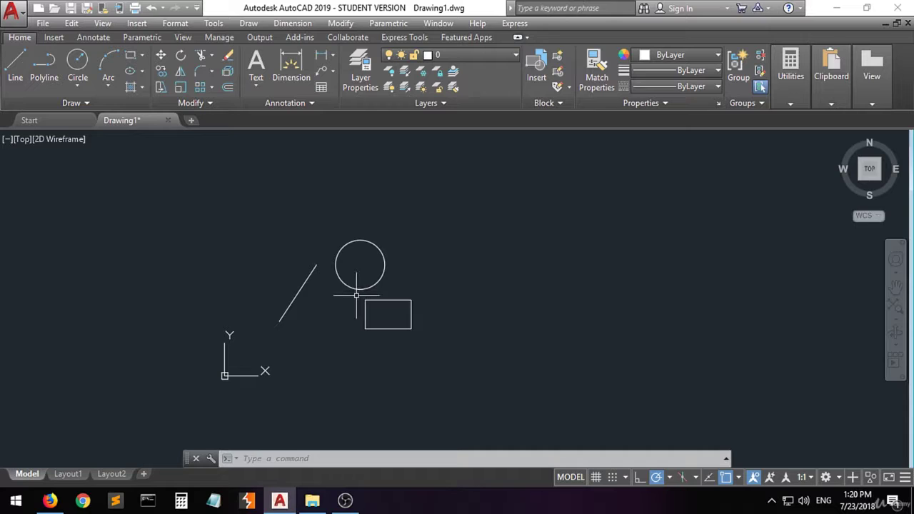
{"action": "scroll", "coordinate": [347, 295], "scroll_direction": "up", "scroll_amount": 2}
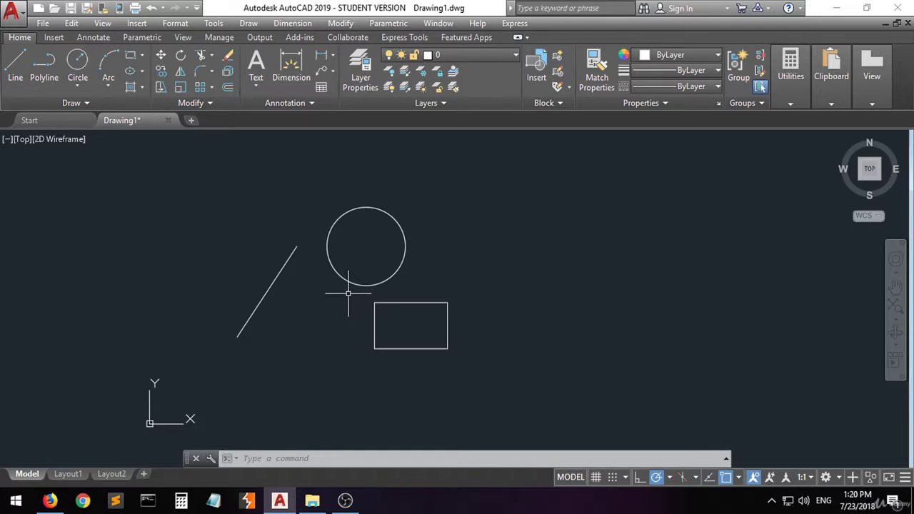
{"action": "scroll", "coordinate": [348, 293], "scroll_direction": "up", "scroll_amount": 4}
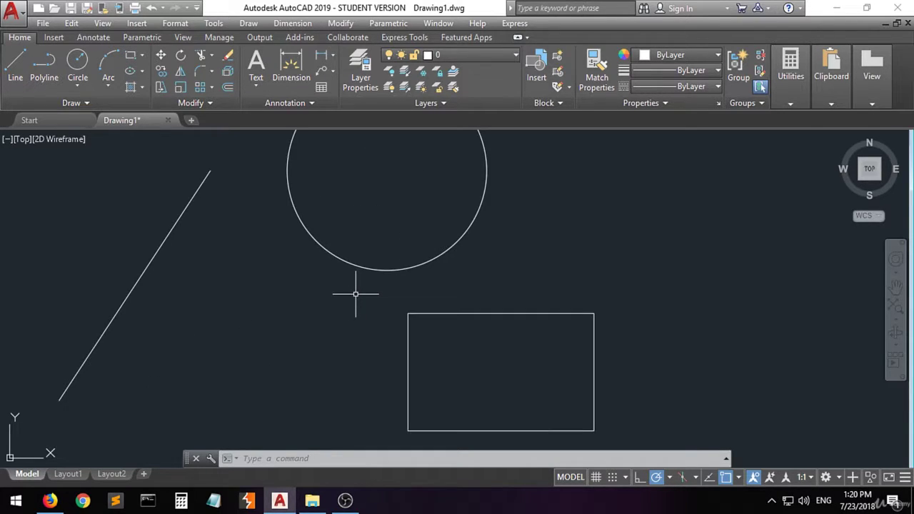
{"action": "scroll", "coordinate": [356, 294], "scroll_direction": "down", "scroll_amount": 2}
{"action": "mouse_move", "coordinate": [322, 296]}
{"action": "left_mouse_down"}
{"action": "mouse_move", "coordinate": [337, 330]}
{"action": "mouse_move", "coordinate": [585, 359]}
{"action": "left_mouse_up"}
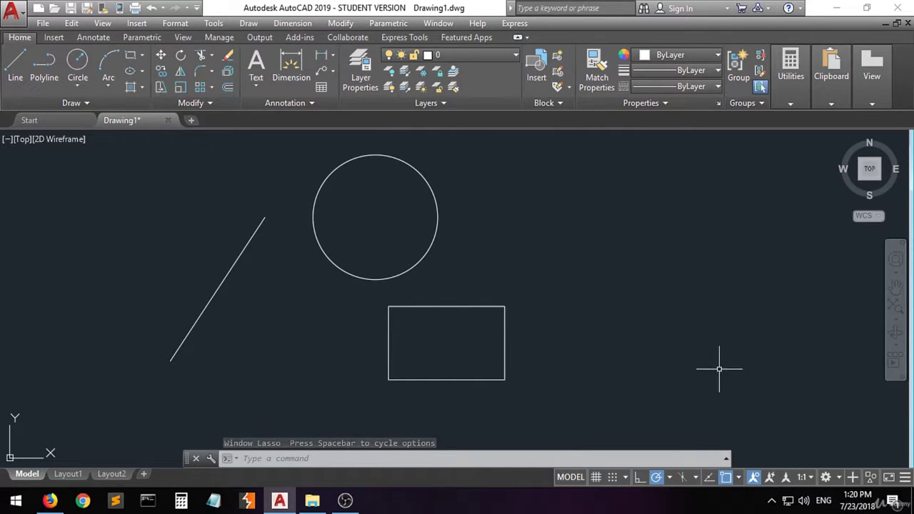
Step: Choose the Drafting & Annotation workspace
{"action": "left_click", "coordinate": [836, 481]}
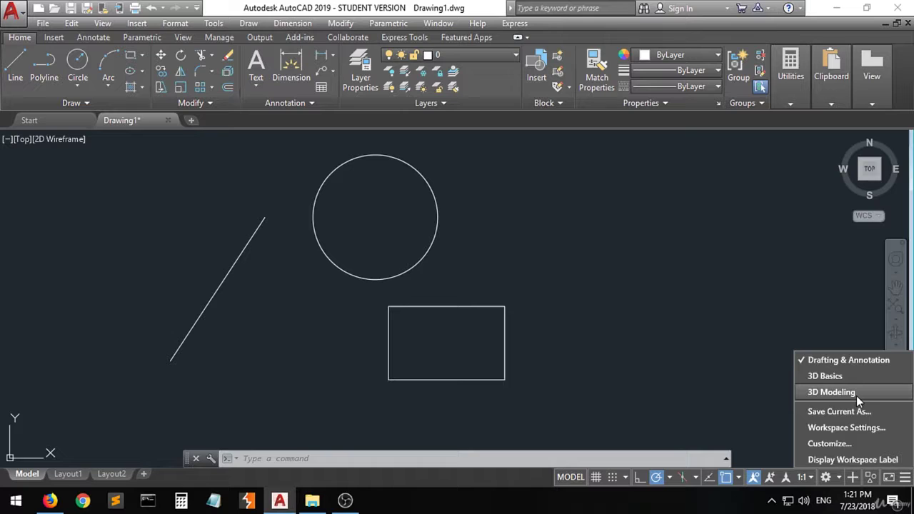
{"action": "left_click", "coordinate": [847, 361]}
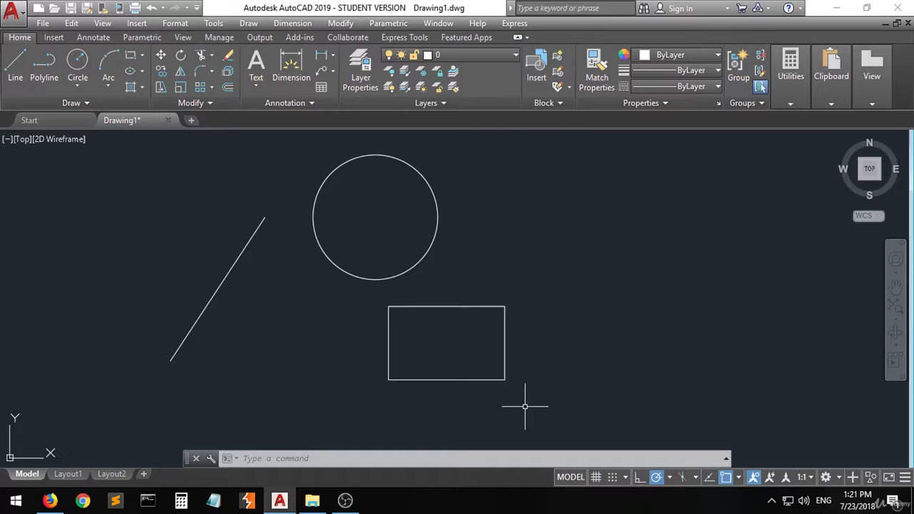
Step: Use the UNITS command to set the length type to Decimal and the insertion scale to Millimeters
{"action": "type", "text": "UNIT"}
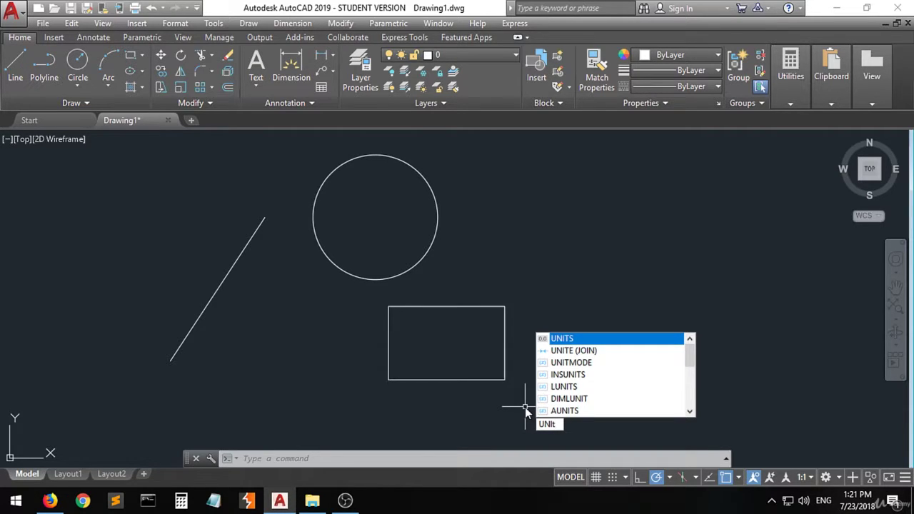
{"action": "key", "text": "Return"}
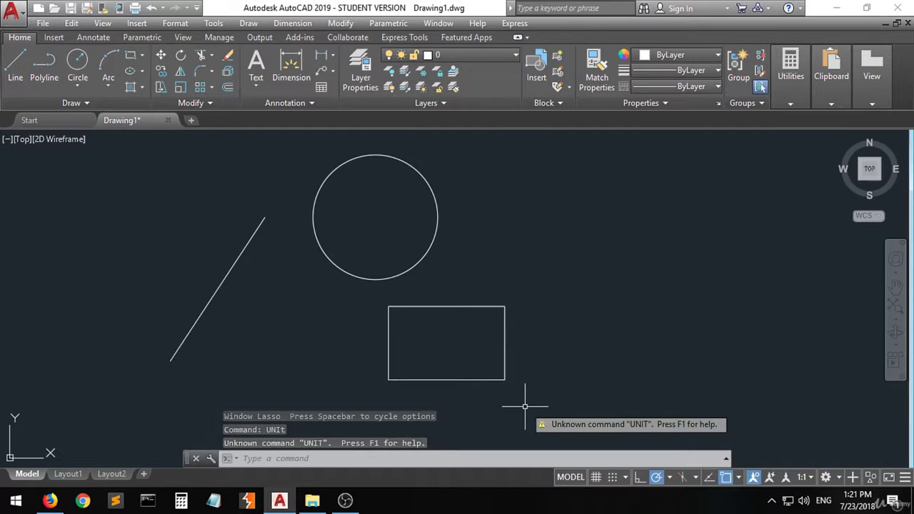
{"action": "type", "text": "u"}
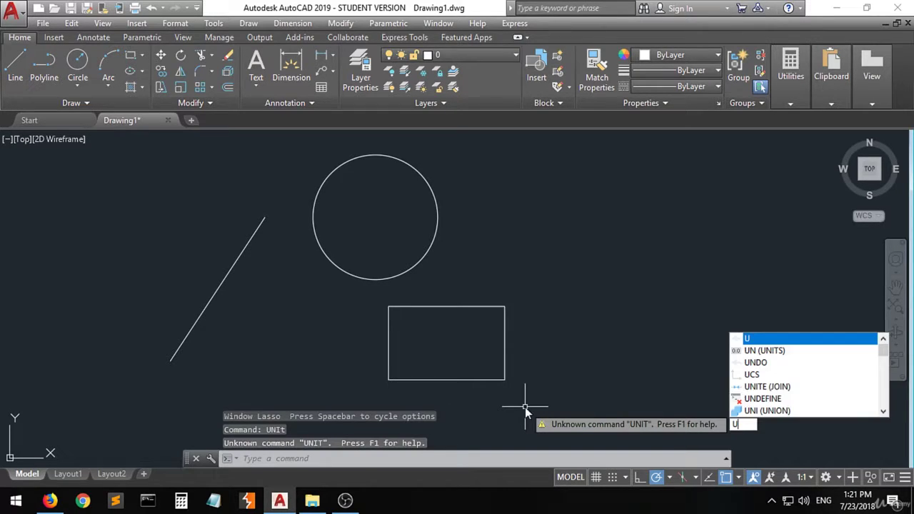
{"action": "type", "text": "nit"}
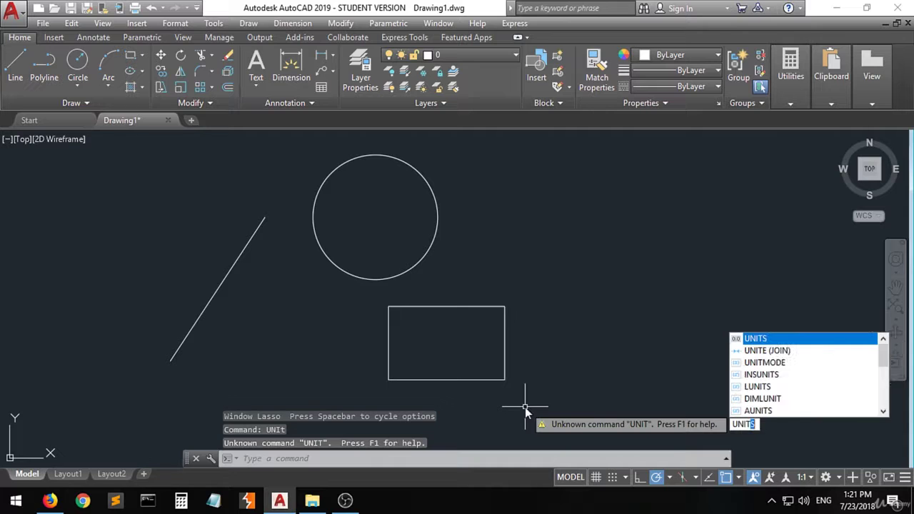
{"action": "key", "text": "Return"}
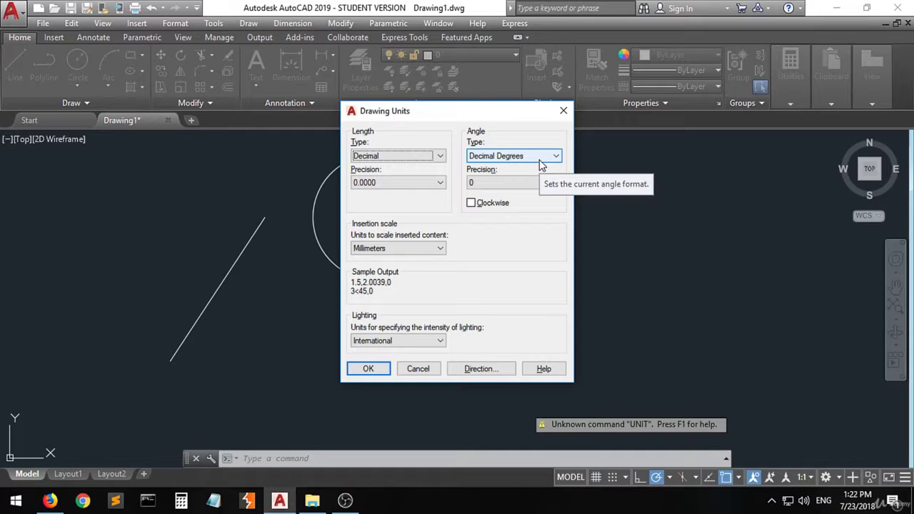
{"action": "left_click", "coordinate": [437, 156]}
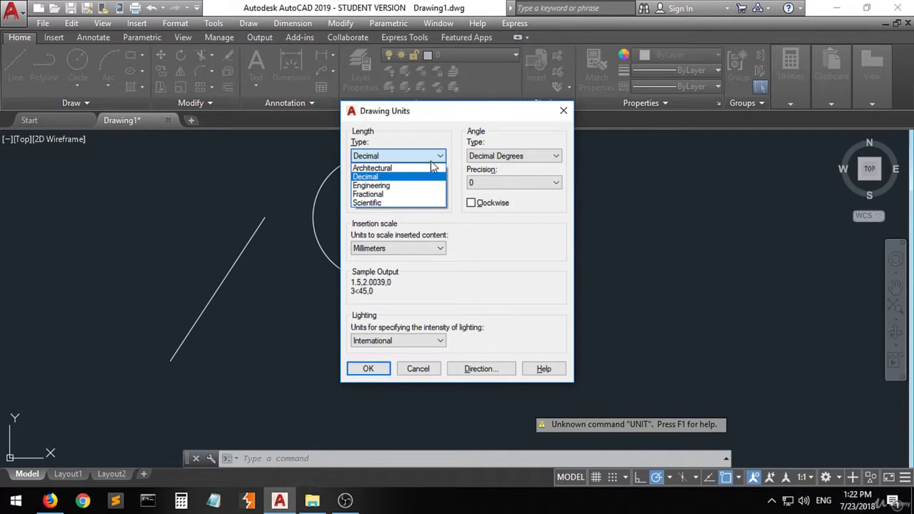
{"action": "left_click", "coordinate": [394, 177]}
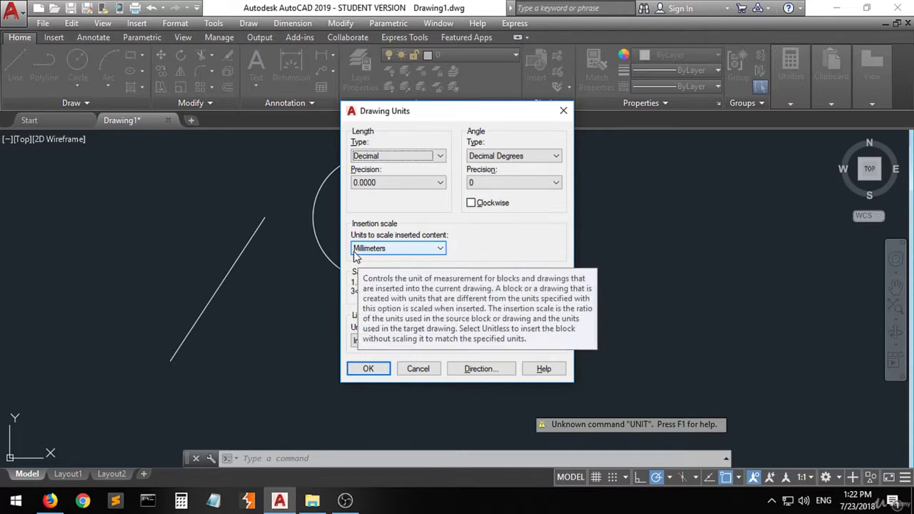
{"action": "left_click", "coordinate": [439, 249]}
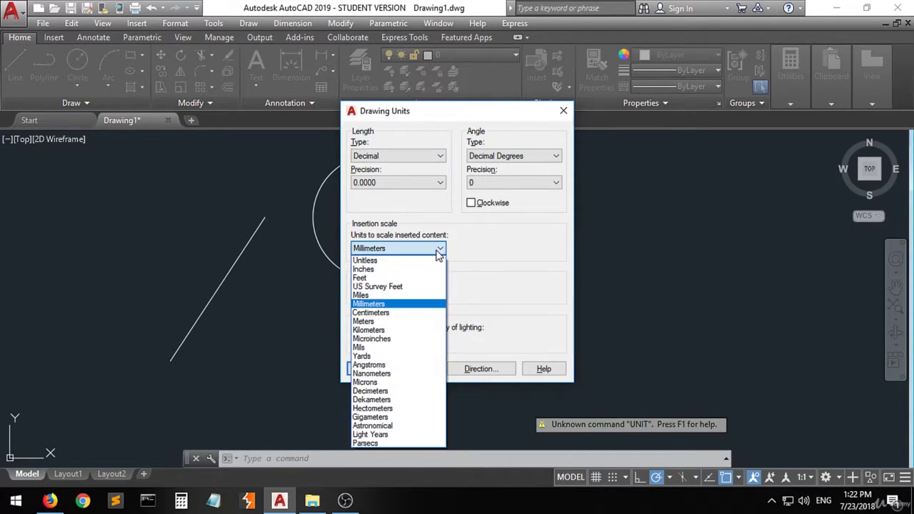
{"action": "left_click", "coordinate": [392, 307]}
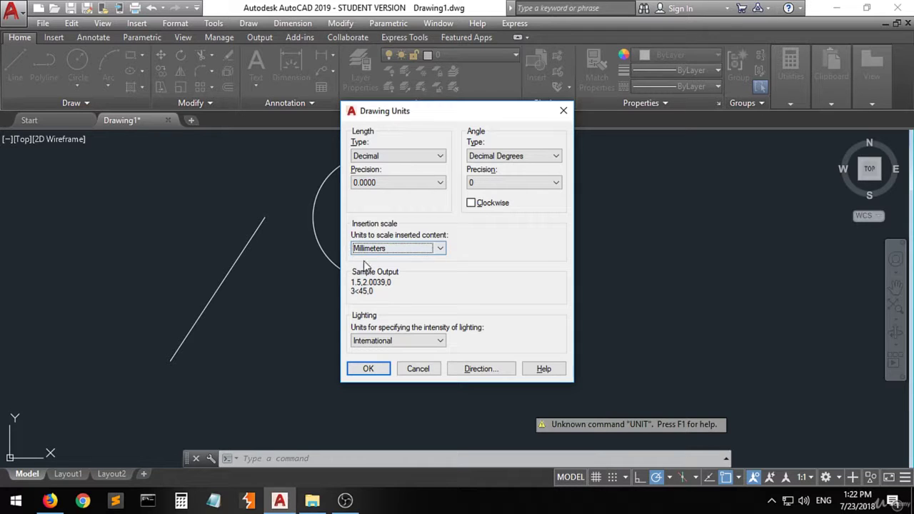
{"action": "left_click", "coordinate": [367, 370]}
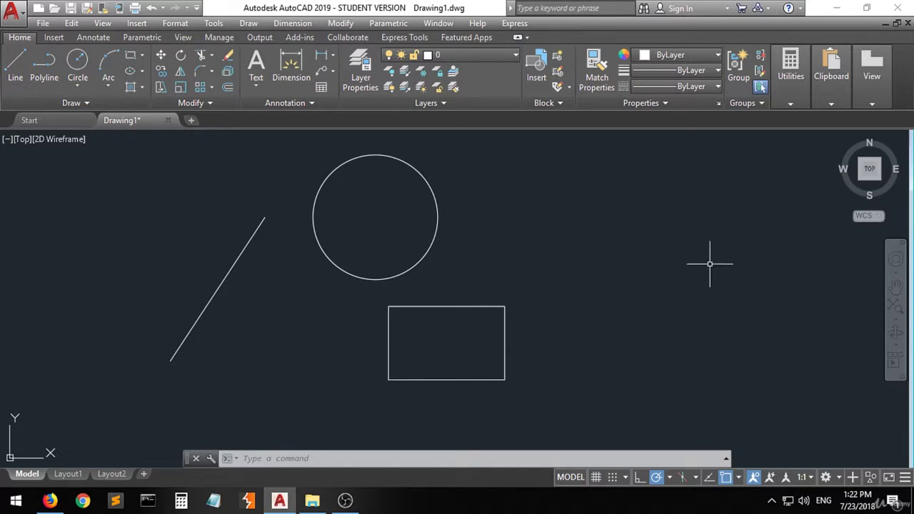
Step: Review which object snap modes are enabled
{"action": "left_click", "coordinate": [739, 483]}
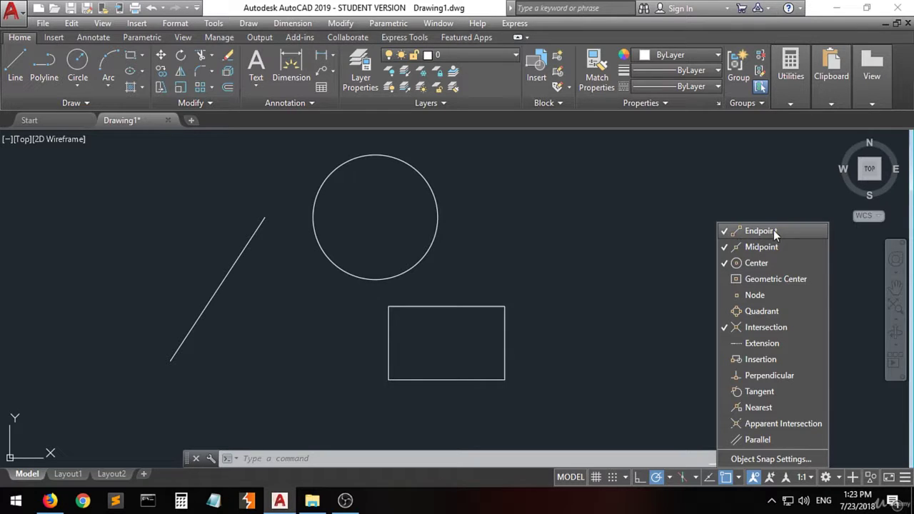
{"action": "left_click", "coordinate": [623, 299]}
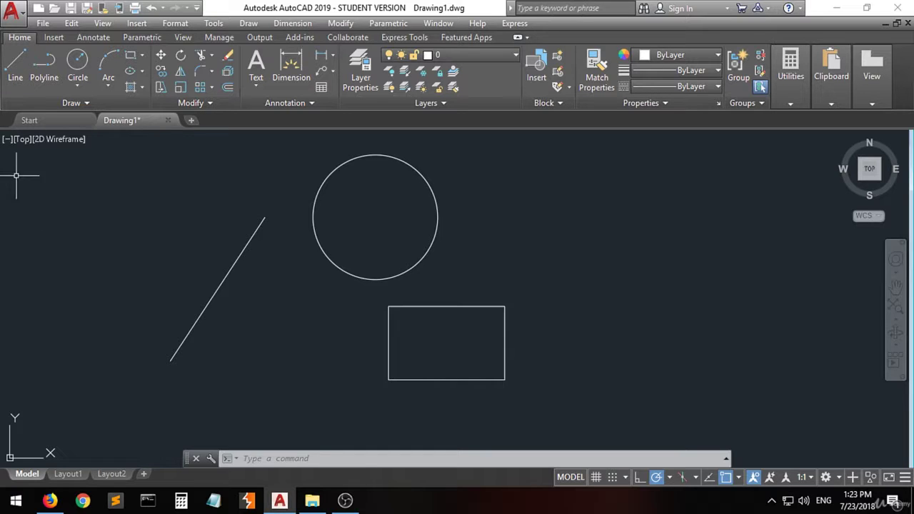
Step: Turn off object snap, draw a line from the diagonal line's upper end toward the rectangle, and inspect the joint up close
{"action": "left_click", "coordinate": [15, 68]}
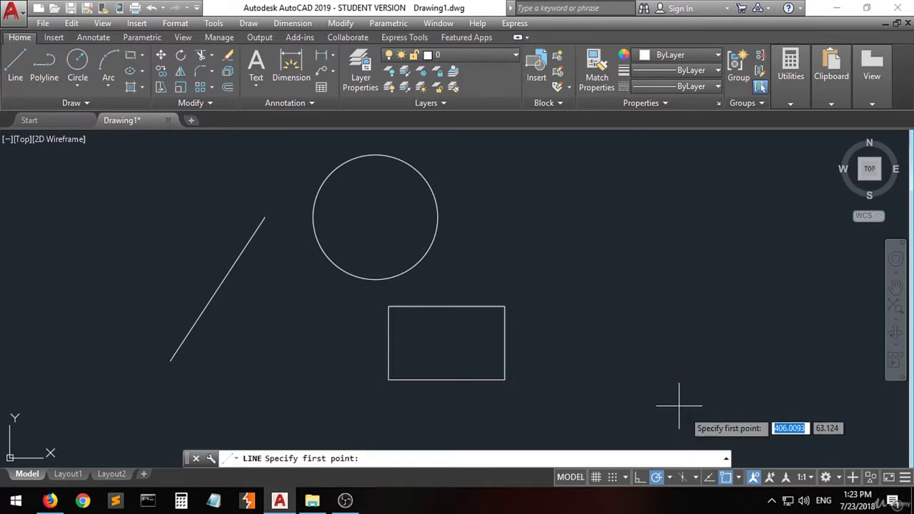
{"action": "left_click", "coordinate": [724, 482]}
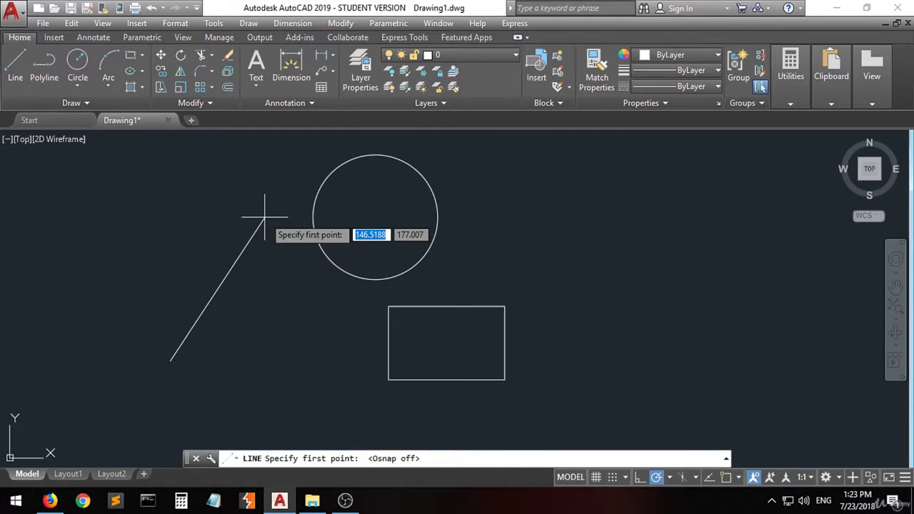
{"action": "left_click", "coordinate": [264, 217]}
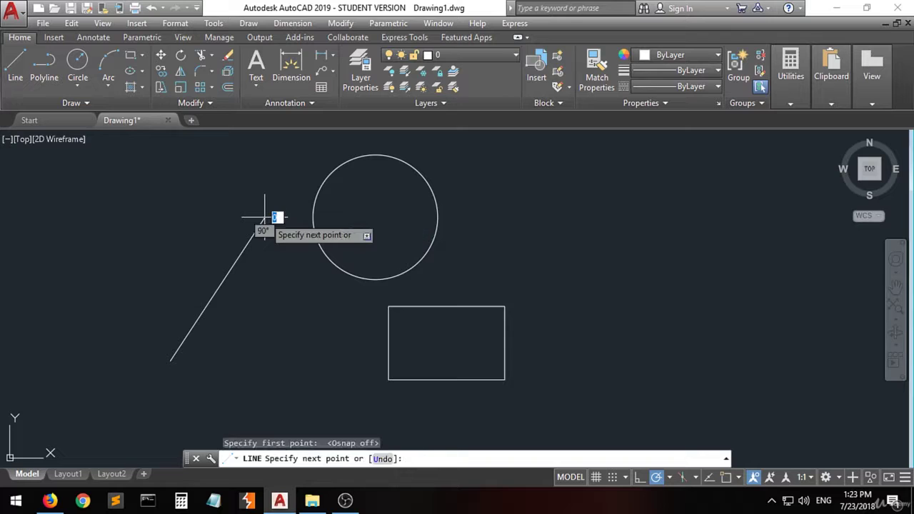
{"action": "left_click", "coordinate": [337, 300]}
{"action": "key", "text": "Return"}
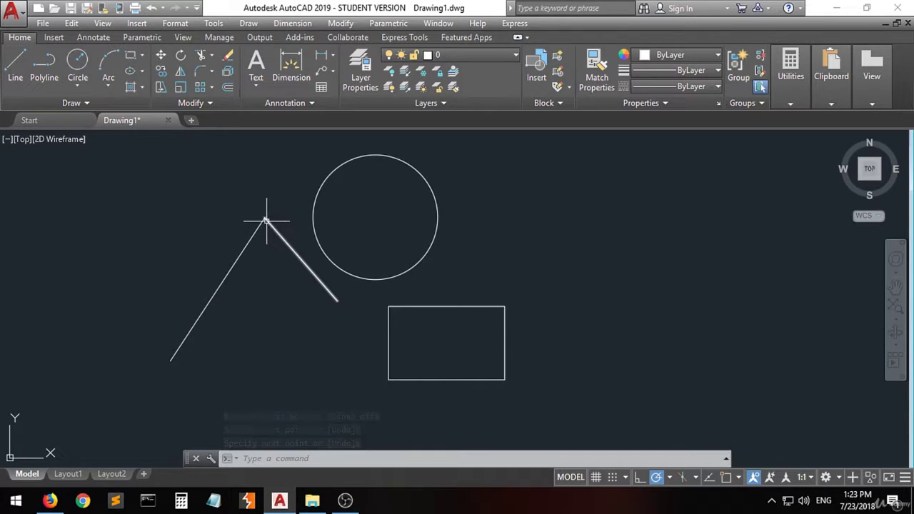
{"action": "scroll", "coordinate": [268, 214], "scroll_direction": "up", "scroll_amount": 10}
{"action": "scroll", "coordinate": [295, 218], "scroll_direction": "up", "scroll_amount": 10}
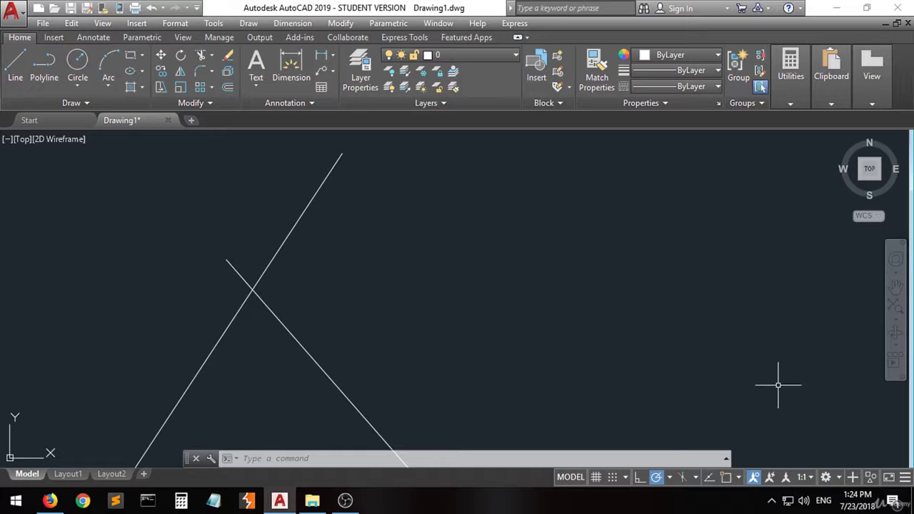
Step: Turn object snap back on and check its snap mode list
{"action": "left_click", "coordinate": [725, 478]}
{"action": "left_click", "coordinate": [739, 478]}
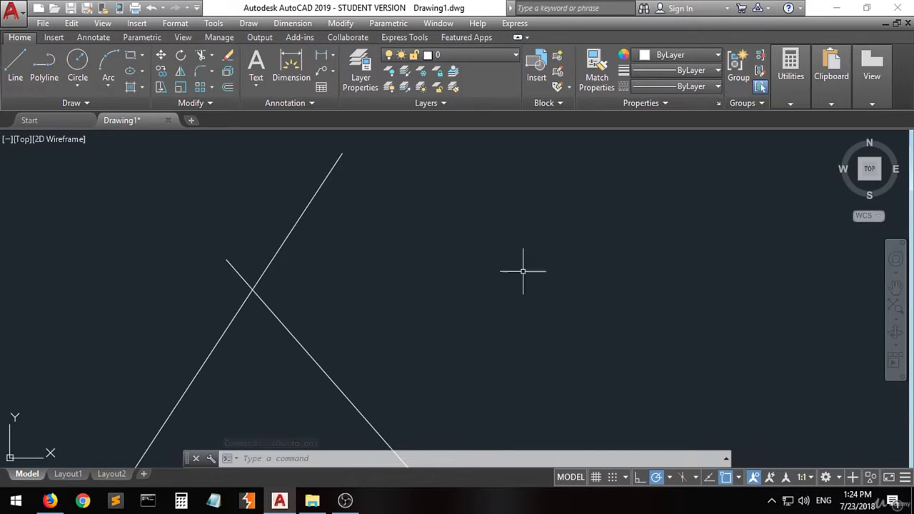
Step: Delete the line that runs from the diagonal line's upper end down toward the rectangle
{"action": "scroll", "coordinate": [218, 334], "scroll_direction": "down", "scroll_amount": 5}
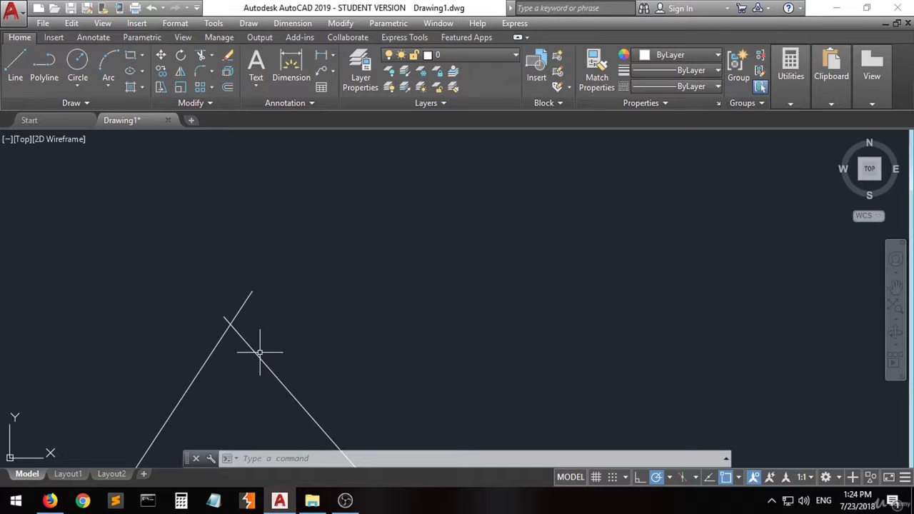
{"action": "middle_click_drag", "start_coordinate": [248, 354], "coordinate": [377, 260]}
{"action": "scroll", "coordinate": [302, 259], "scroll_direction": "down", "scroll_amount": 5}
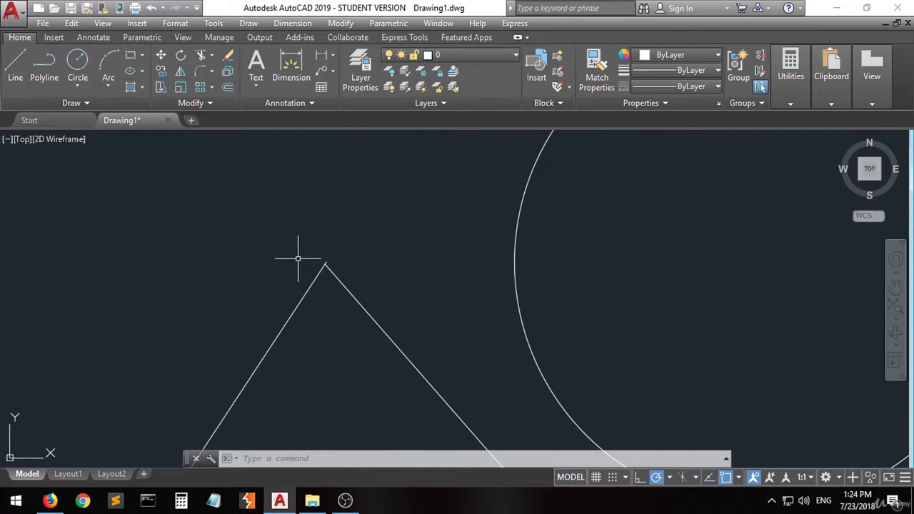
{"action": "left_click", "coordinate": [374, 346]}
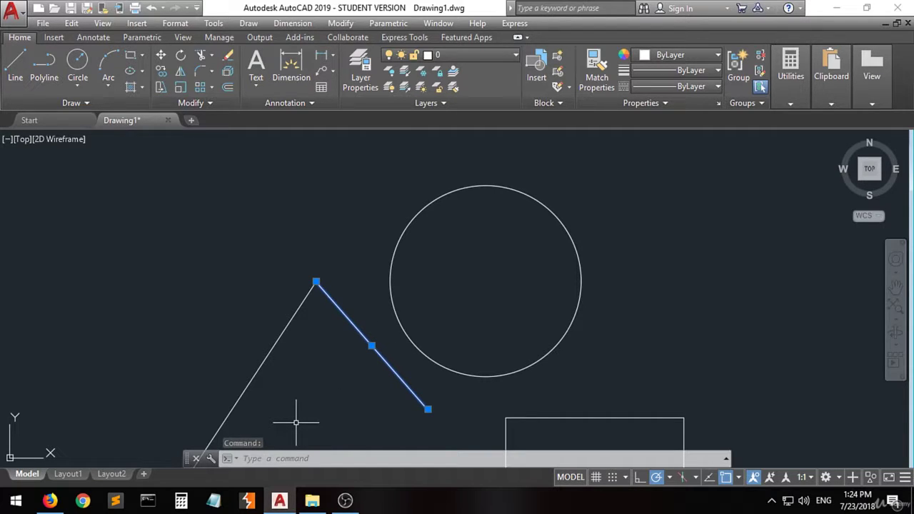
{"action": "key", "text": "Delete"}
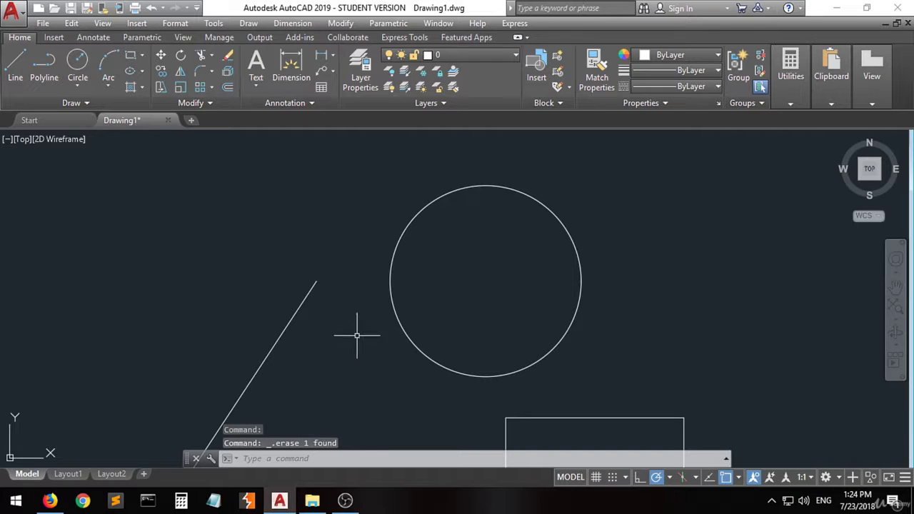
{"action": "scroll", "coordinate": [448, 235], "scroll_direction": "down", "scroll_amount": 2}
{"action": "scroll", "coordinate": [373, 286], "scroll_direction": "up", "scroll_amount": 2}
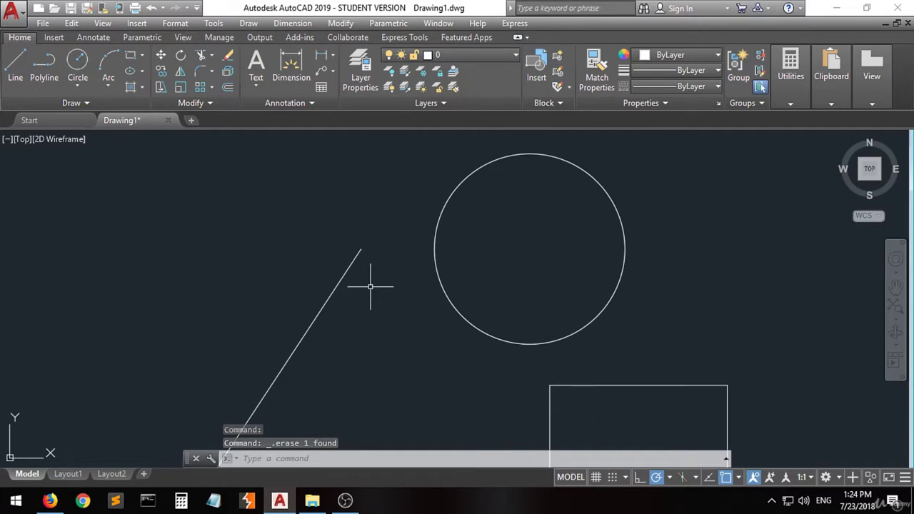
Step: Draw a line snapped from the diagonal line's upper endpoint down toward the rectangle, and inspect the joint up close
{"action": "left_click", "coordinate": [14, 68]}
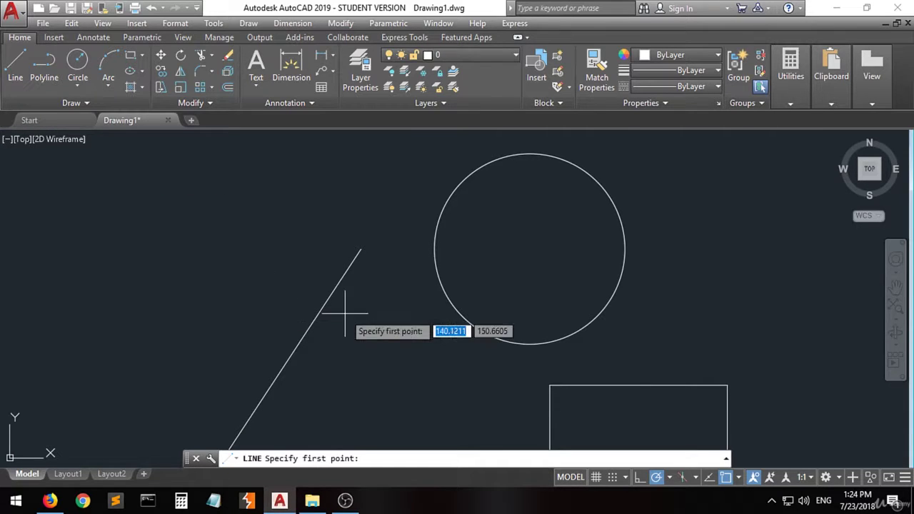
{"action": "left_click", "coordinate": [361, 249]}
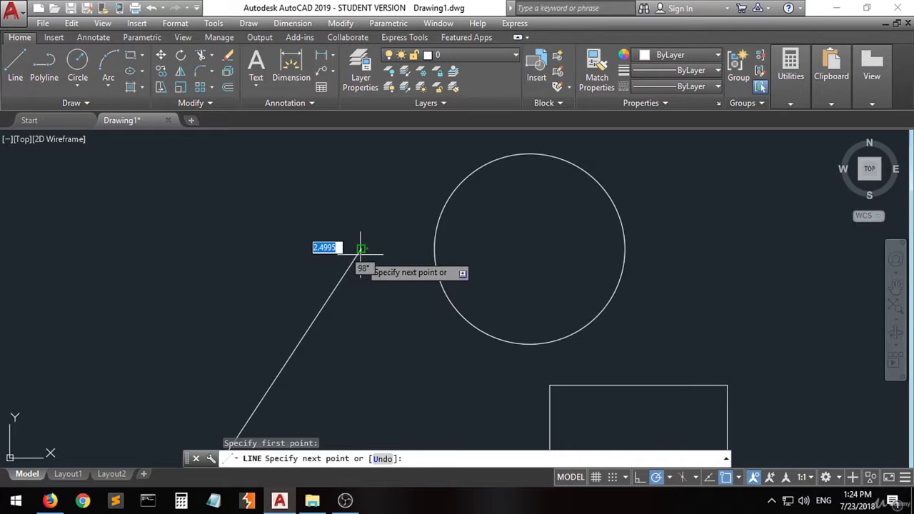
{"action": "left_click", "coordinate": [484, 386]}
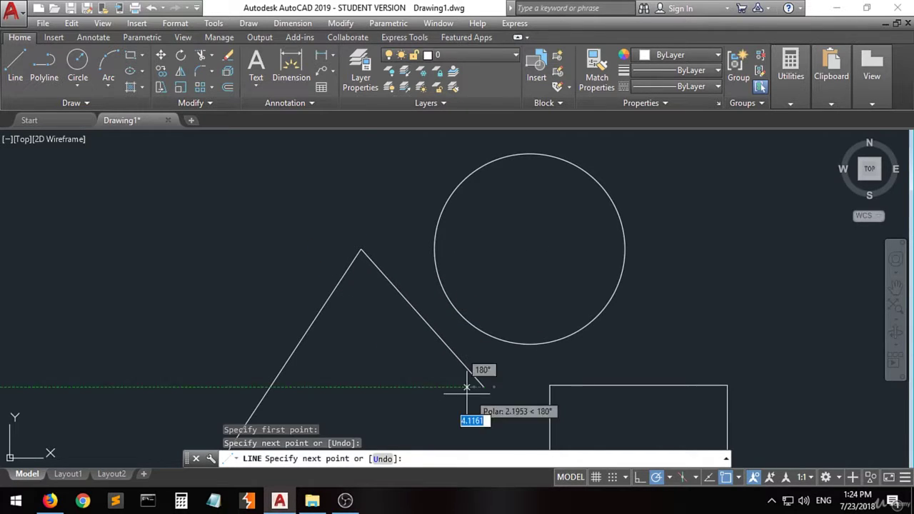
{"action": "key", "text": "Return"}
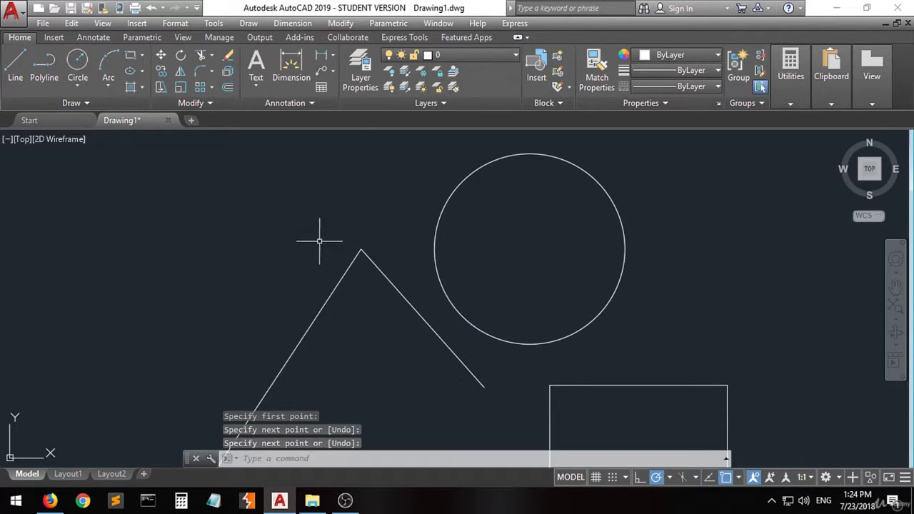
{"action": "scroll", "coordinate": [364, 245], "scroll_direction": "up", "scroll_amount": 5}
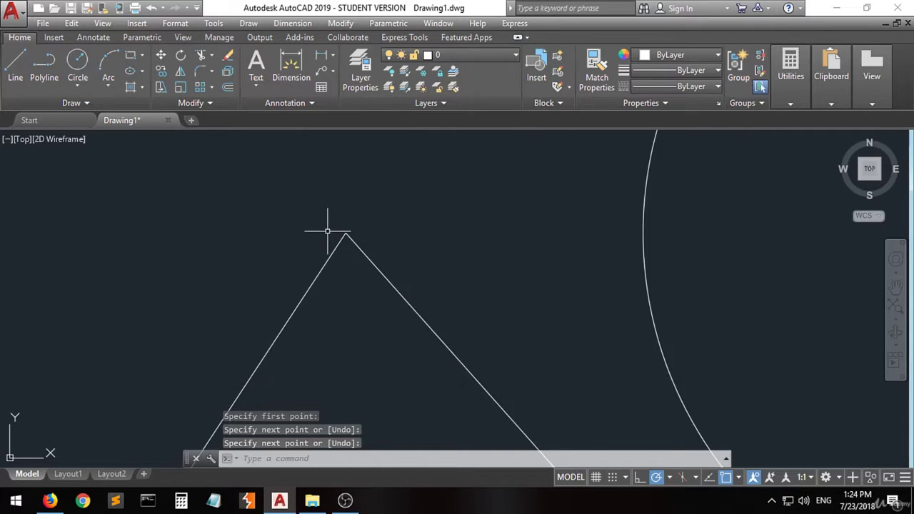
{"action": "middle_click_drag", "start_coordinate": [394, 222], "coordinate": [294, 312]}
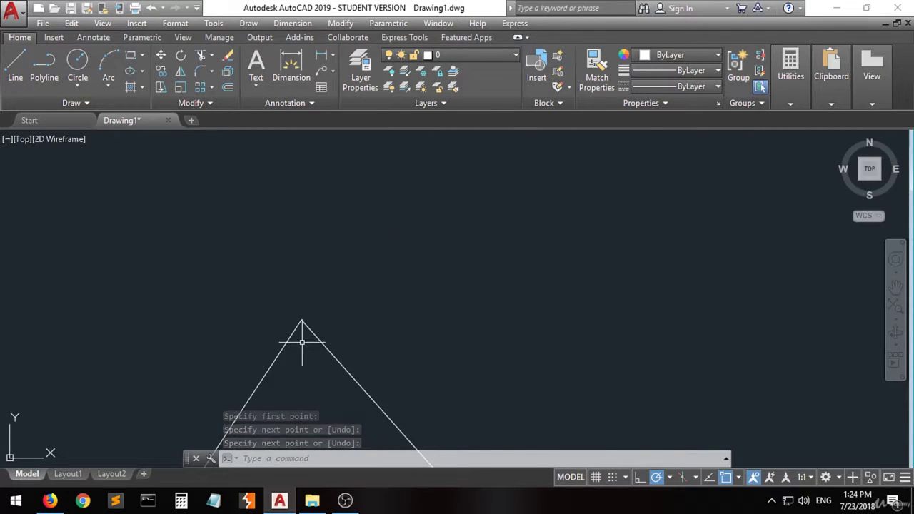
{"action": "middle_click_drag", "start_coordinate": [302, 343], "coordinate": [307, 294]}
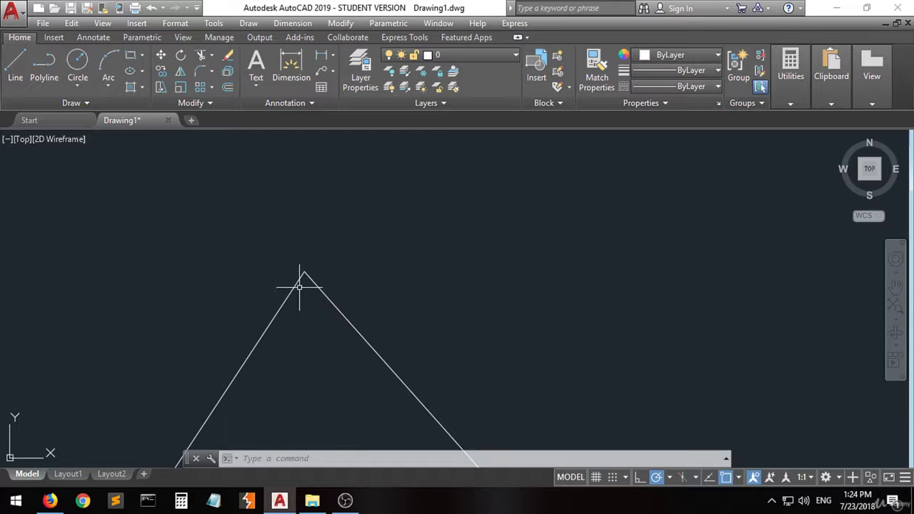
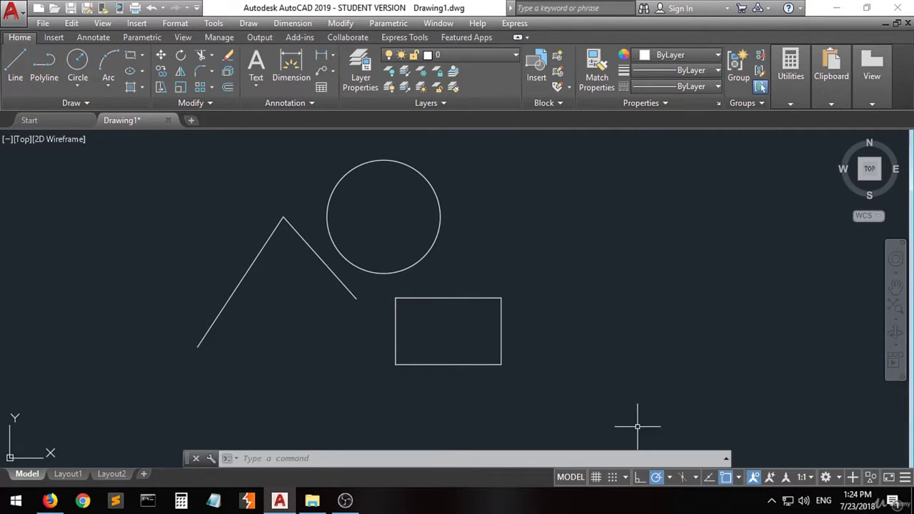
Step: Check the Midpoint snap mode, draw a line from the long diagonal line's midpoint down toward the rectangle, and inspect the joint
{"action": "left_click", "coordinate": [739, 479]}
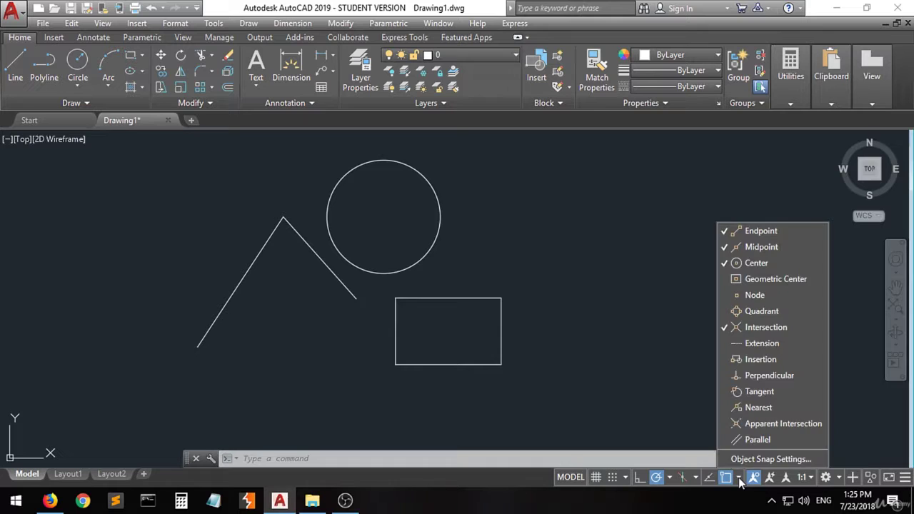
{"action": "left_click", "coordinate": [760, 247]}
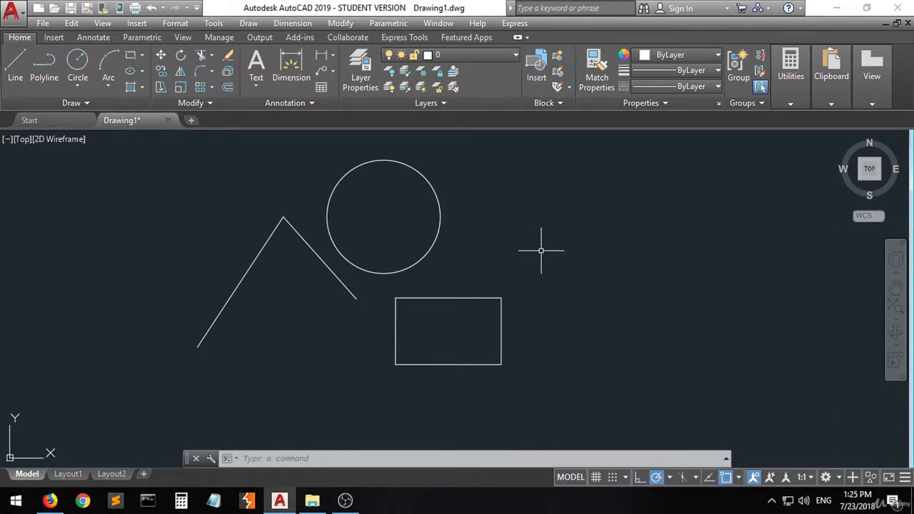
{"action": "left_click", "coordinate": [17, 70]}
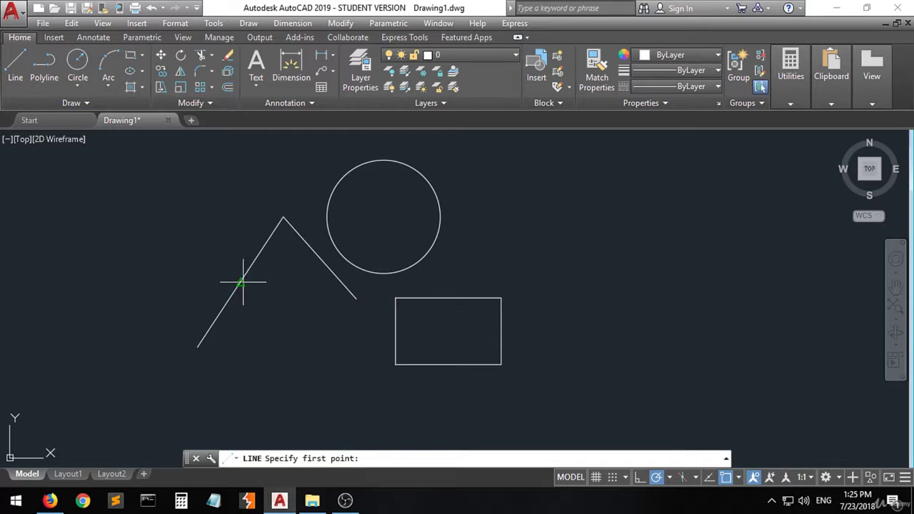
{"action": "left_click", "coordinate": [241, 282]}
{"action": "left_click", "coordinate": [327, 346]}
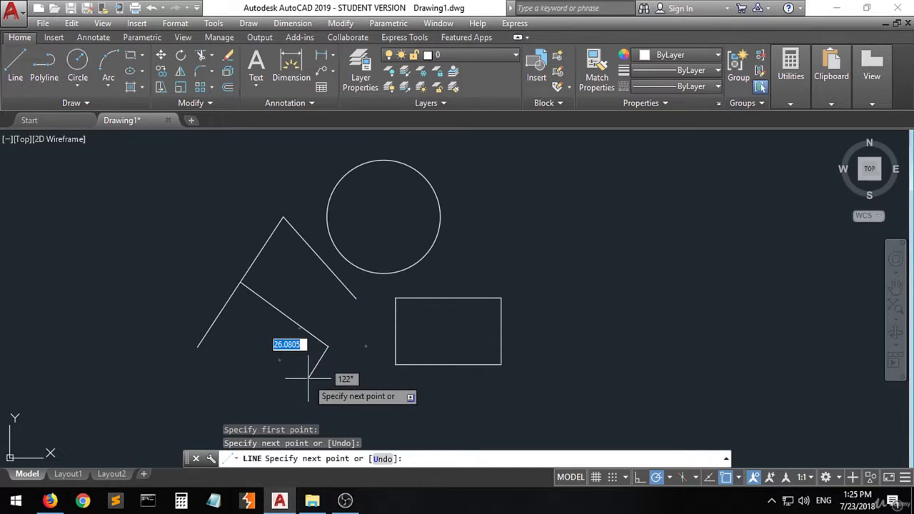
{"action": "key", "text": "Return"}
{"action": "scroll", "coordinate": [230, 286], "scroll_direction": "up", "scroll_amount": 2}
{"action": "scroll", "coordinate": [231, 285], "scroll_direction": "up", "scroll_amount": 3}
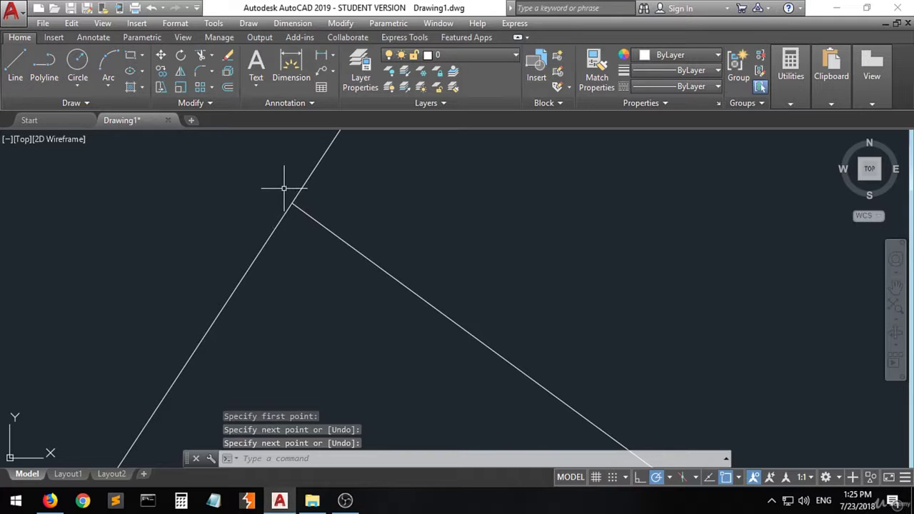
{"action": "scroll", "coordinate": [328, 253], "scroll_direction": "down", "scroll_amount": 5}
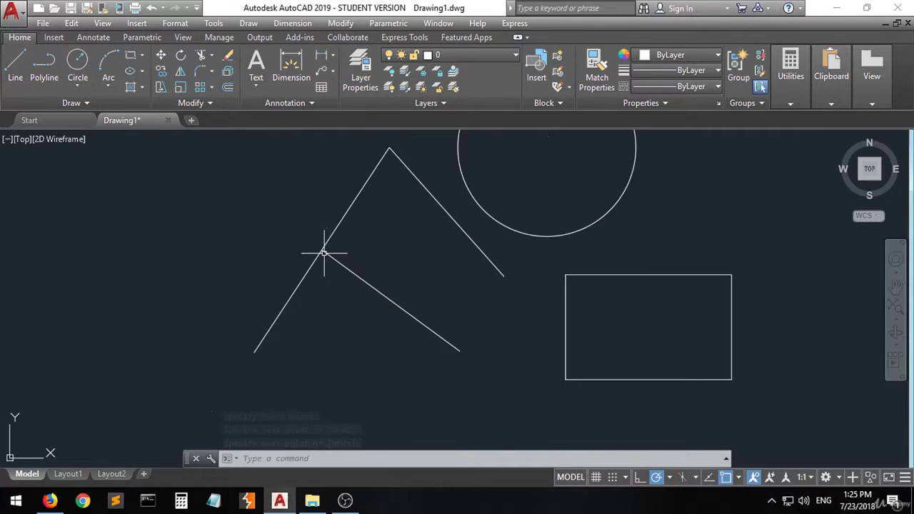
Step: Check the Center snap mode and draw a line from the circle's center to a point outside it, up and to the right
{"action": "left_click", "coordinate": [739, 477]}
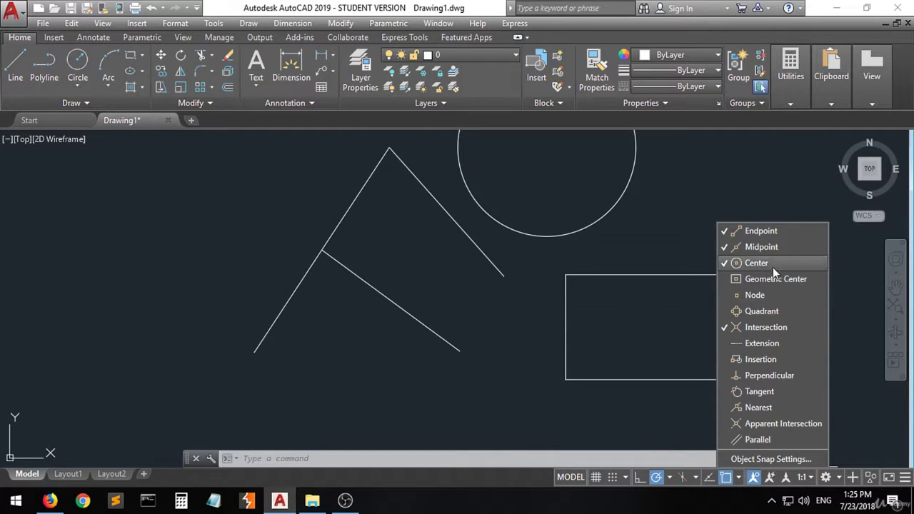
{"action": "left_click", "coordinate": [547, 295]}
{"action": "scroll", "coordinate": [307, 348], "scroll_direction": "down", "scroll_amount": 5}
{"action": "scroll", "coordinate": [363, 295], "scroll_direction": "up", "scroll_amount": 6}
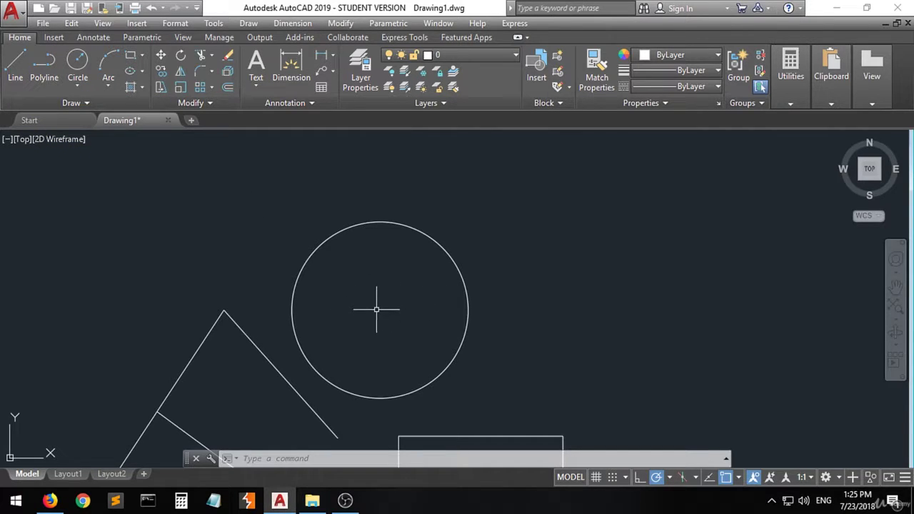
{"action": "left_click", "coordinate": [15, 63]}
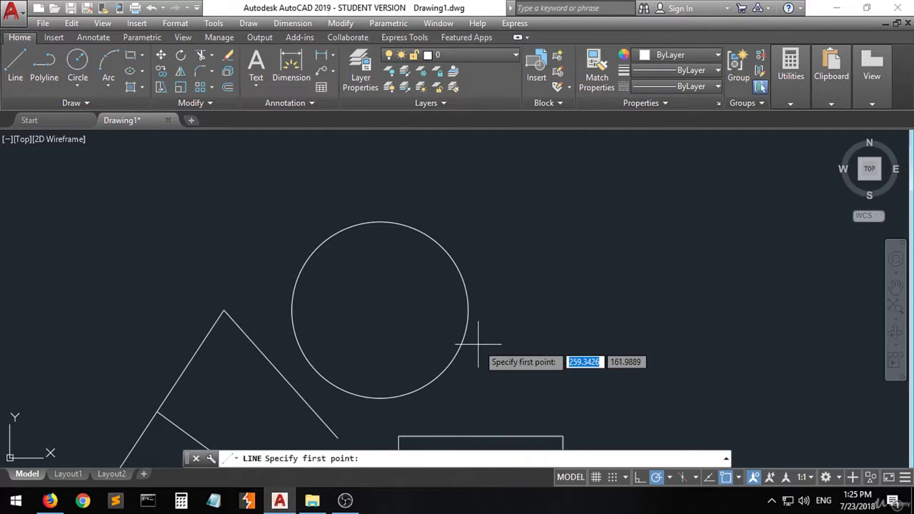
{"action": "left_click", "coordinate": [380, 310]}
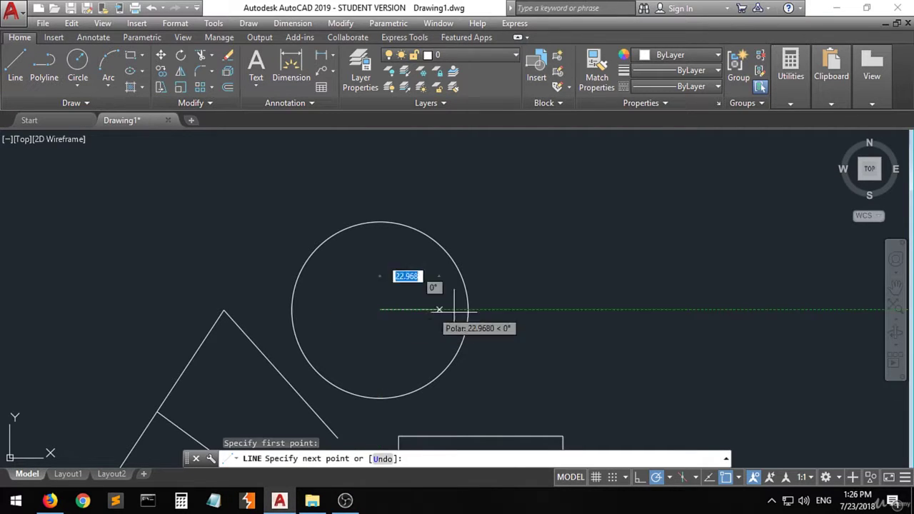
{"action": "left_click", "coordinate": [601, 215]}
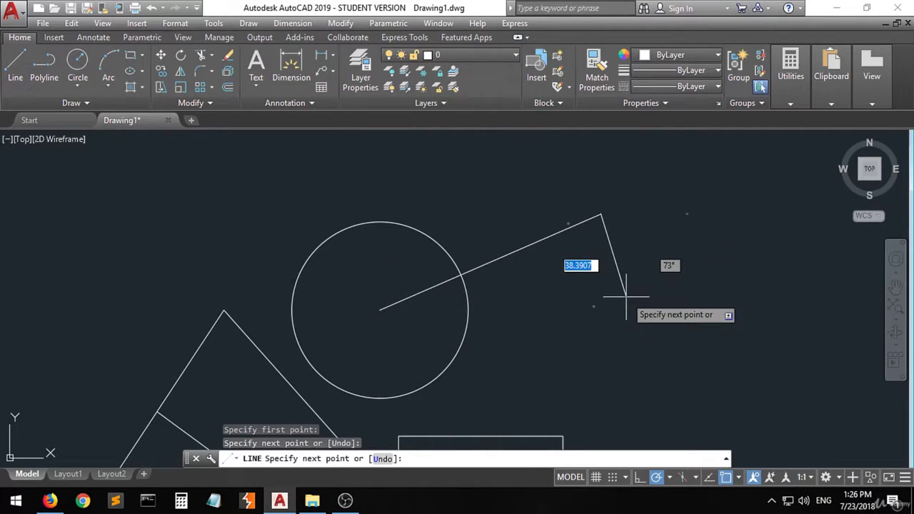
{"action": "key", "text": "Return"}
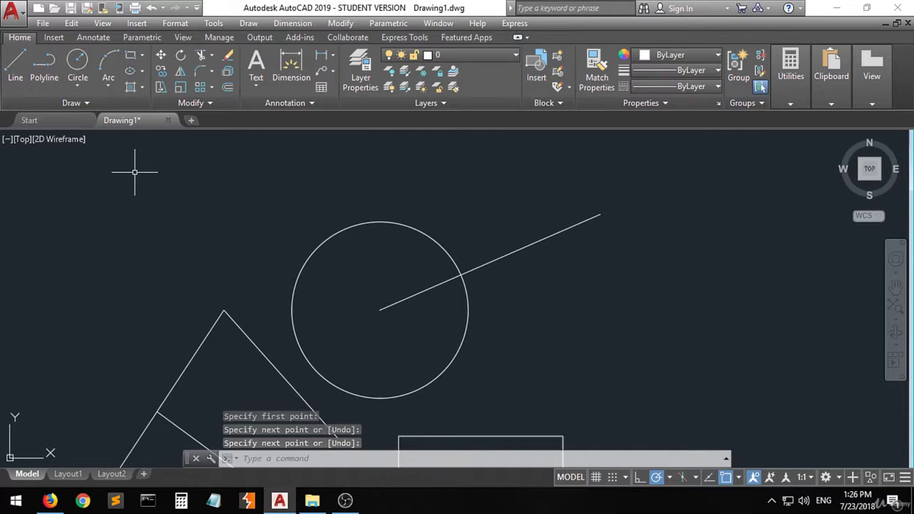
Step: Draw a concentric circle with a radius of about 18.7 mm inside the existing circle, snapped to its center
{"action": "left_click", "coordinate": [77, 63]}
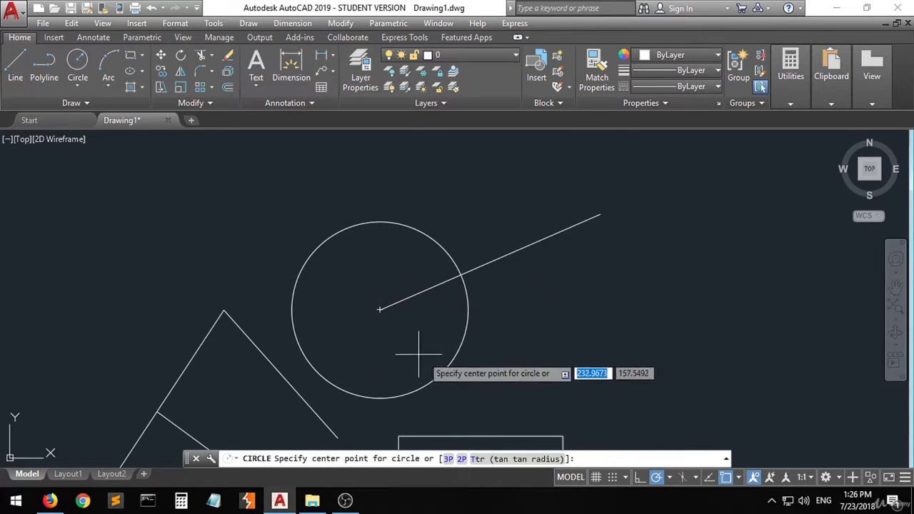
{"action": "left_click", "coordinate": [380, 310]}
{"action": "left_click", "coordinate": [409, 336]}
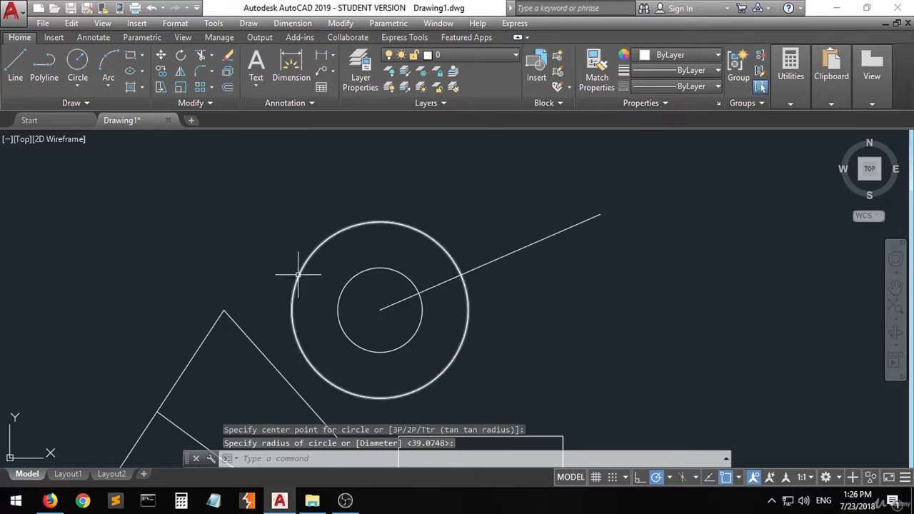
{"action": "scroll", "coordinate": [298, 274], "scroll_direction": "down", "scroll_amount": 3}
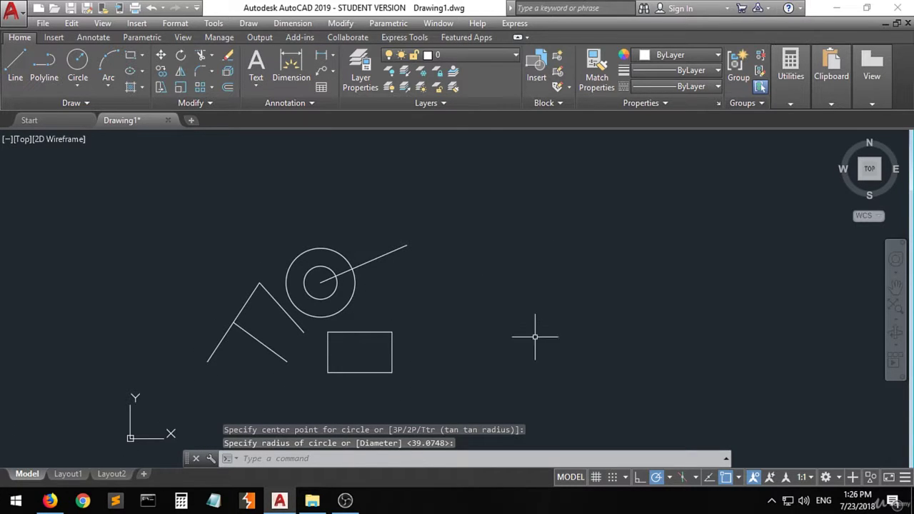
Step: Enable the Geometric Center object snap mode
{"action": "left_click", "coordinate": [739, 477]}
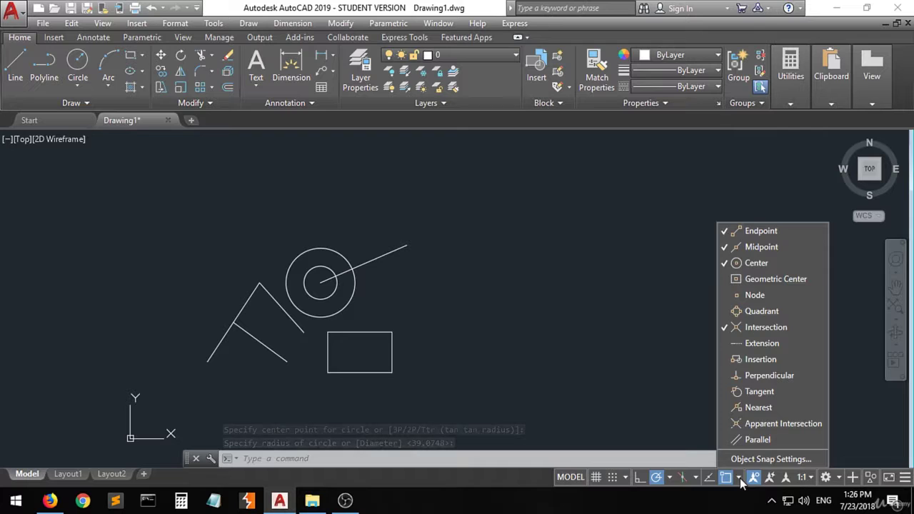
{"action": "left_click", "coordinate": [799, 281]}
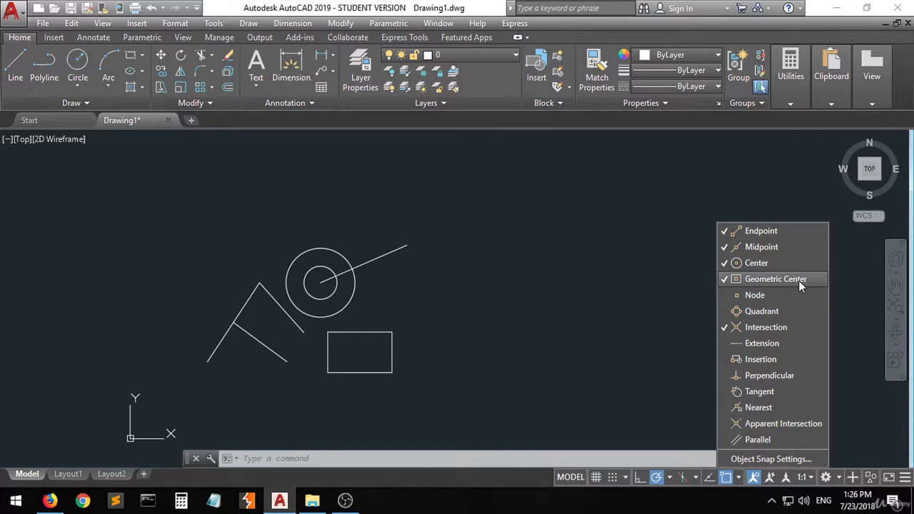
{"action": "left_click", "coordinate": [577, 350]}
{"action": "scroll", "coordinate": [347, 370], "scroll_direction": "up", "scroll_amount": 4}
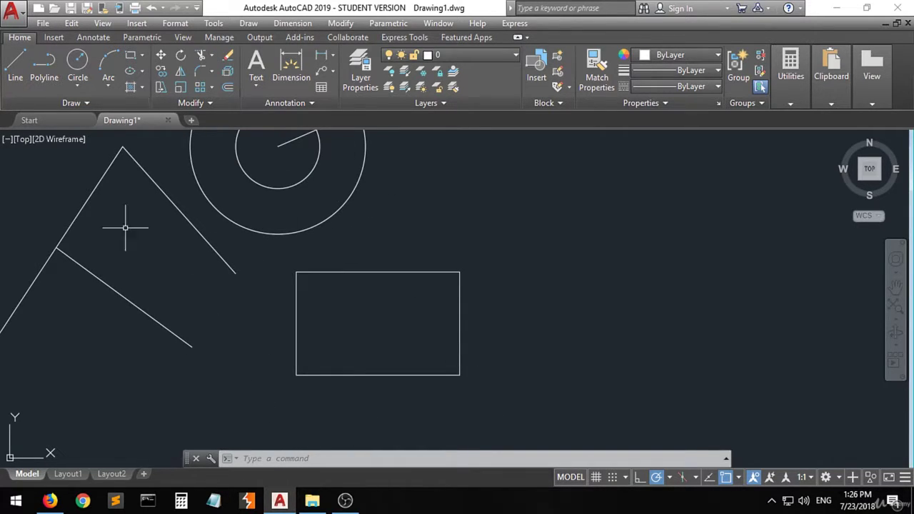
Step: Draw a line from the rectangle's geometric center to a point outside it, up and to the right
{"action": "left_click", "coordinate": [15, 62]}
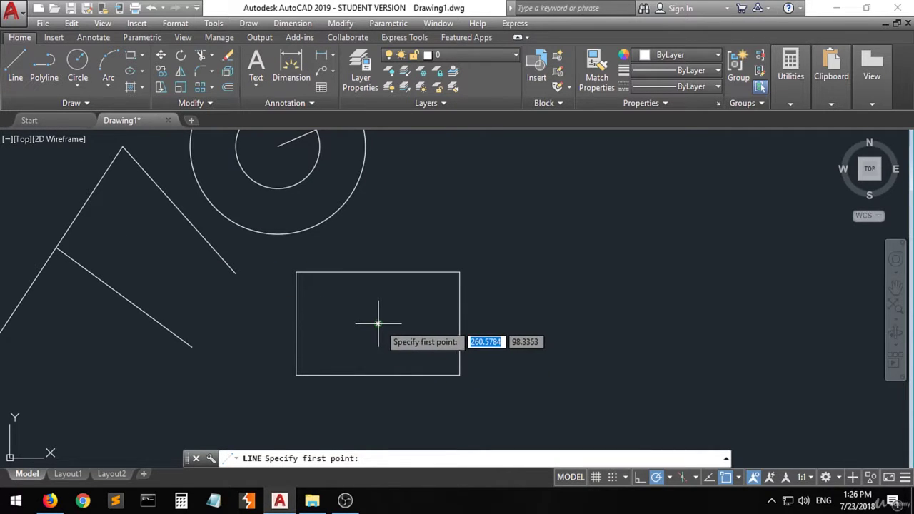
{"action": "left_click", "coordinate": [374, 322]}
{"action": "left_click", "coordinate": [575, 260]}
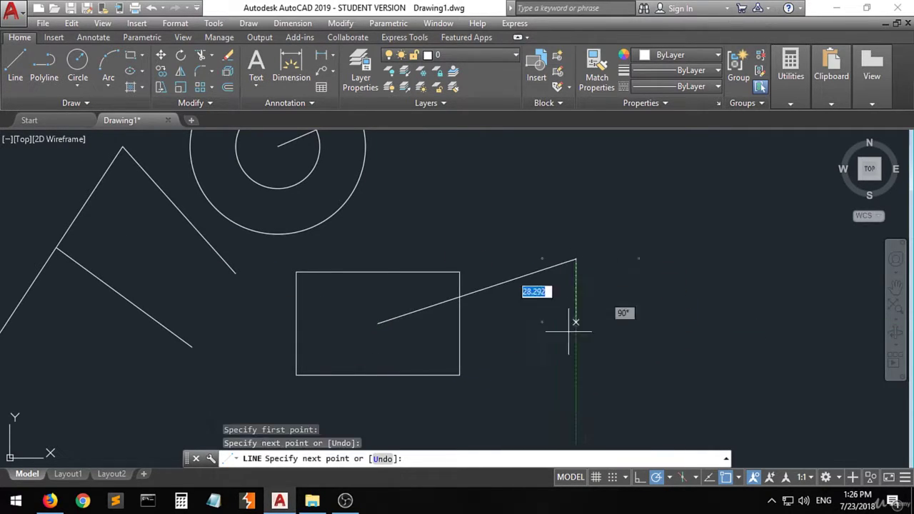
{"action": "key", "text": "Return"}
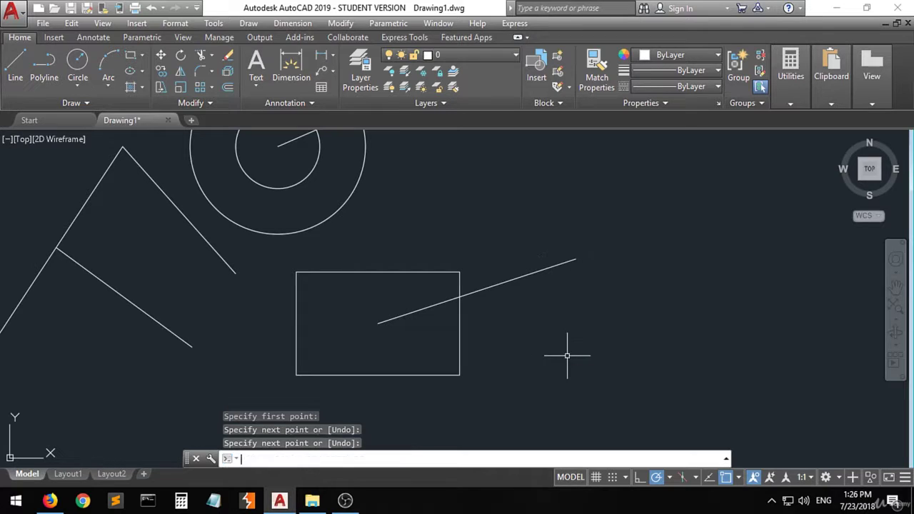
Step: Draw a small circle inside the rectangle, centered on the rectangle's geometric center
{"action": "left_click", "coordinate": [76, 63]}
{"action": "left_click", "coordinate": [377, 324]}
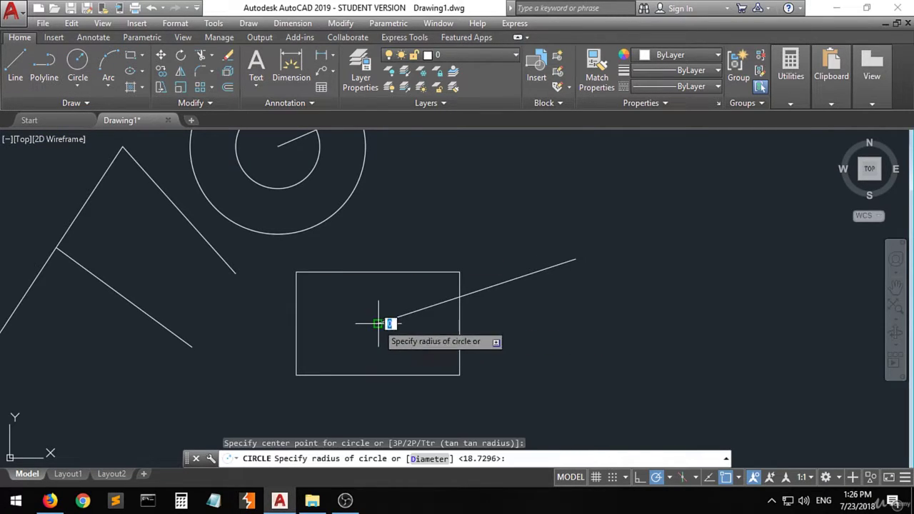
{"action": "left_click", "coordinate": [410, 341]}
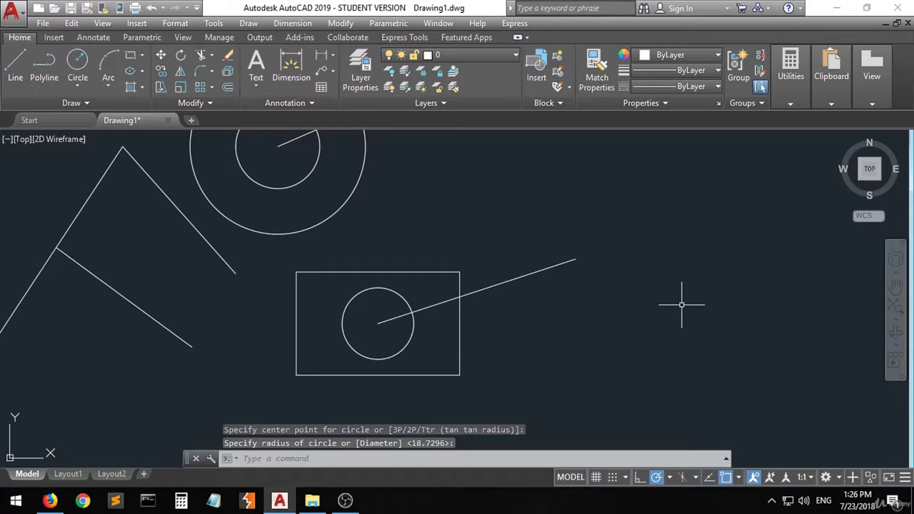
{"action": "key", "text": "Return"}
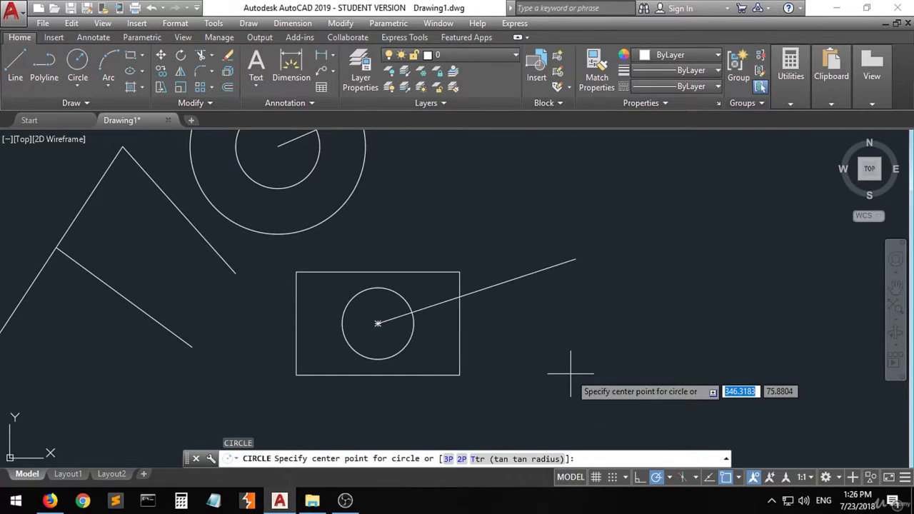
{"action": "key", "text": "Escape"}
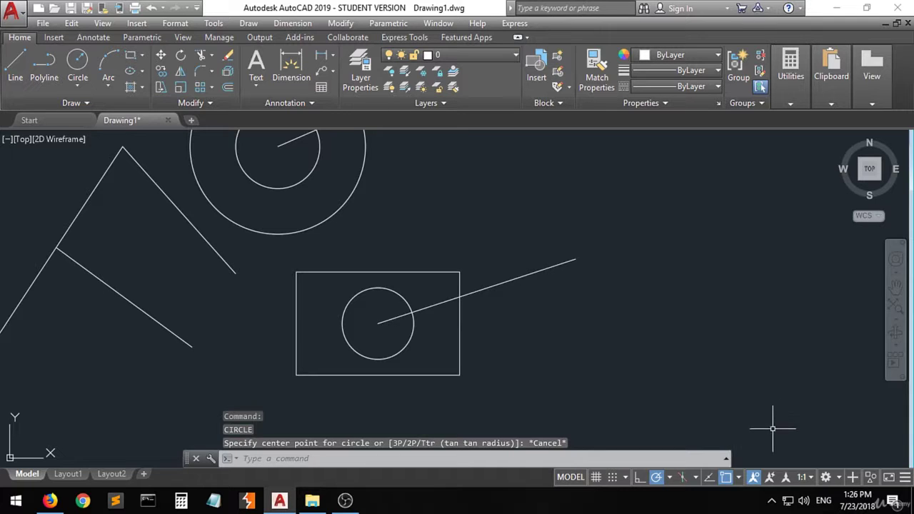
Step: Enable the Quadrant object snap mode
{"action": "left_click", "coordinate": [739, 478]}
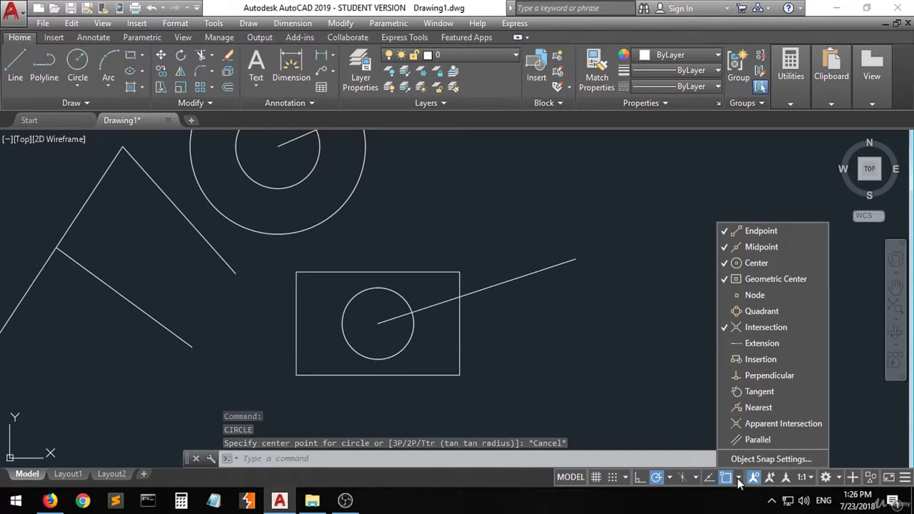
{"action": "left_click", "coordinate": [757, 311]}
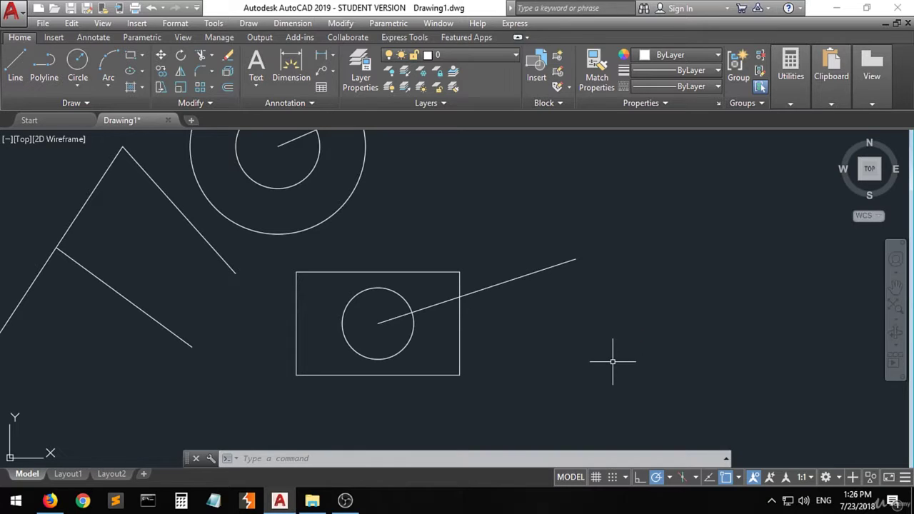
Step: Draw a short line from the top quadrant of the large circle to a point above it, up and to the right
{"action": "scroll", "coordinate": [526, 370], "scroll_direction": "down", "scroll_amount": 2}
{"action": "scroll", "coordinate": [332, 194], "scroll_direction": "up", "scroll_amount": 2}
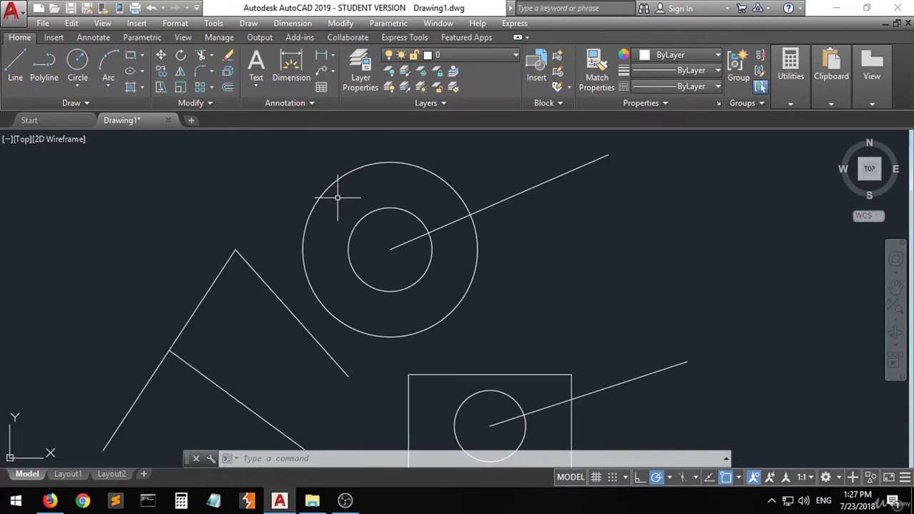
{"action": "type", "text": "l"}
{"action": "key", "text": "Return"}
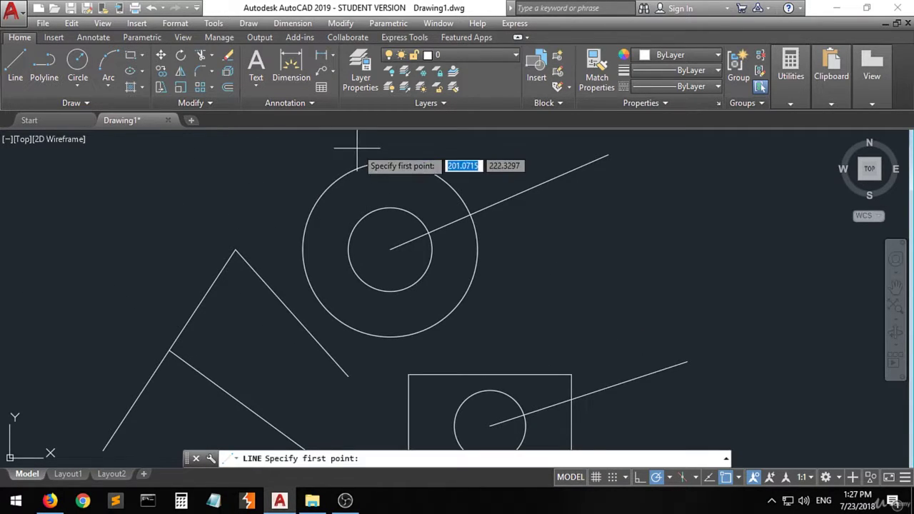
{"action": "left_click", "coordinate": [390, 162]}
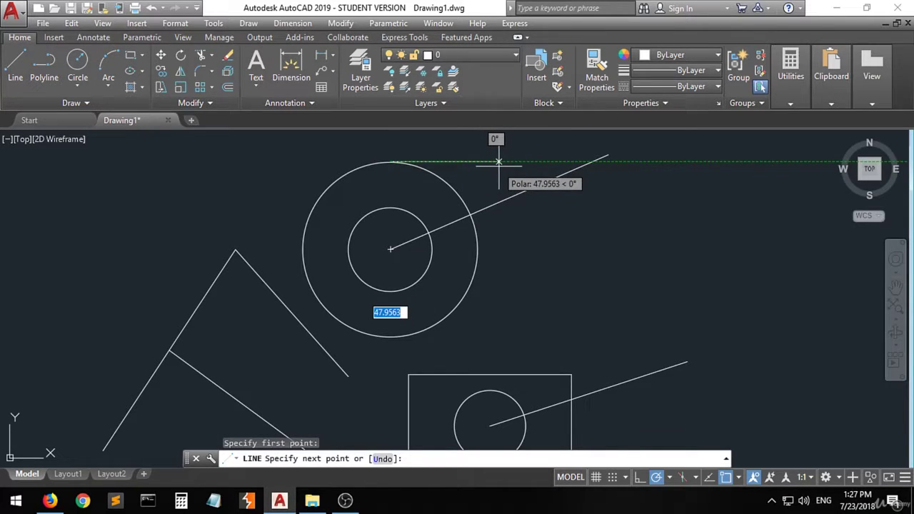
{"action": "left_click", "coordinate": [429, 144]}
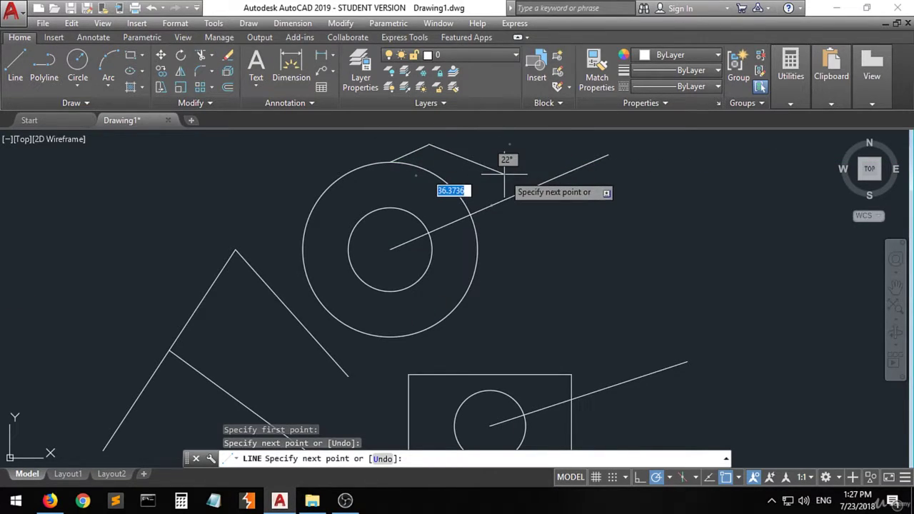
{"action": "key", "text": "Return"}
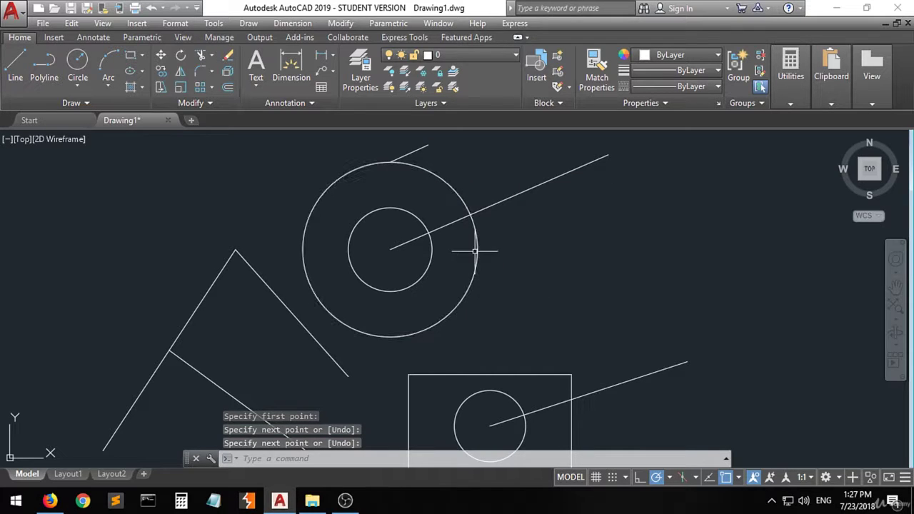
Step: Using the Intersection snap, draw a line from where the large circle crosses the slanted line to a point down and to the right
{"action": "left_click", "coordinate": [15, 64]}
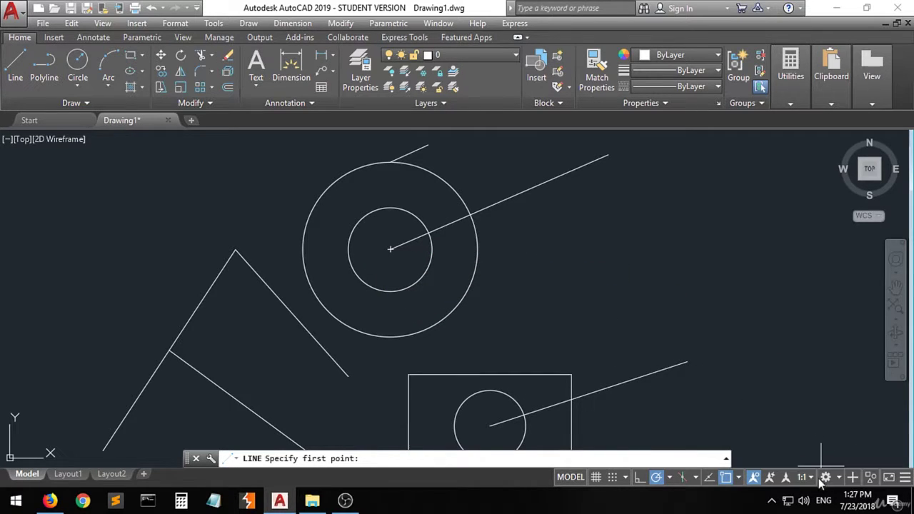
{"action": "left_click", "coordinate": [738, 479]}
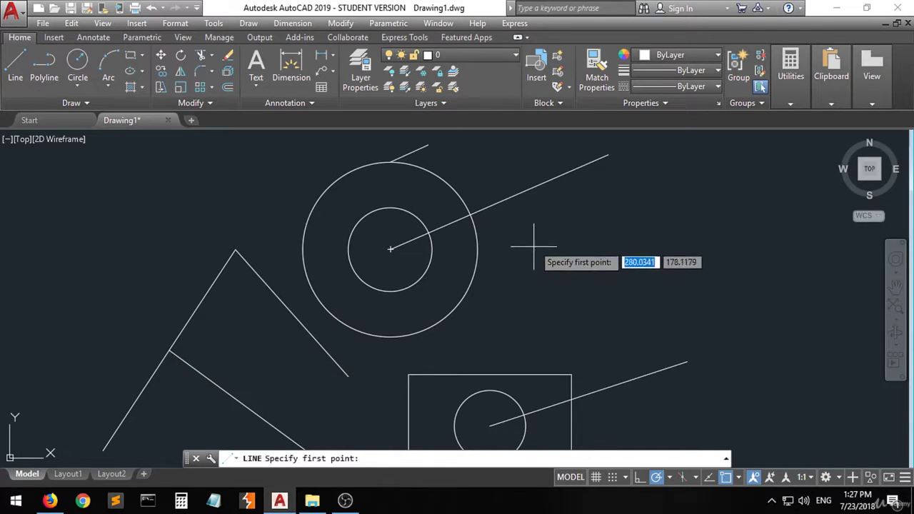
{"action": "left_click", "coordinate": [470, 213]}
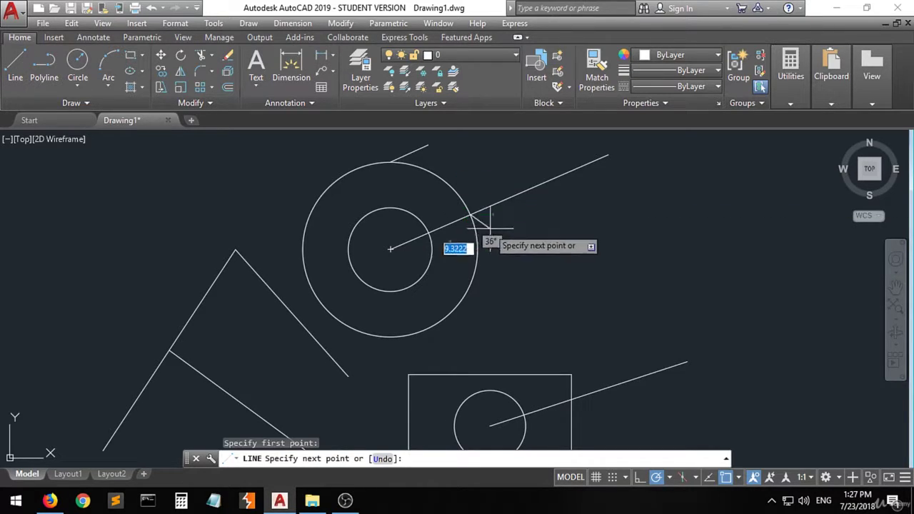
{"action": "left_click", "coordinate": [656, 257]}
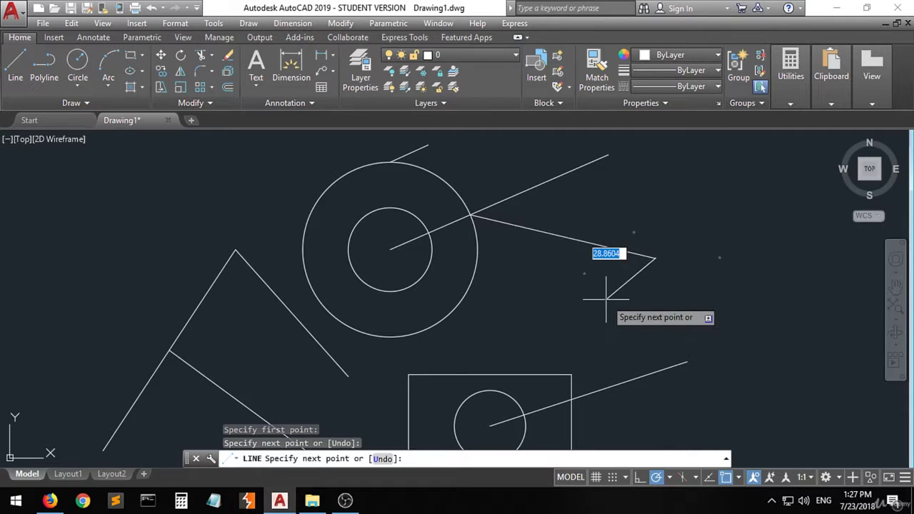
{"action": "key", "text": "Escape"}
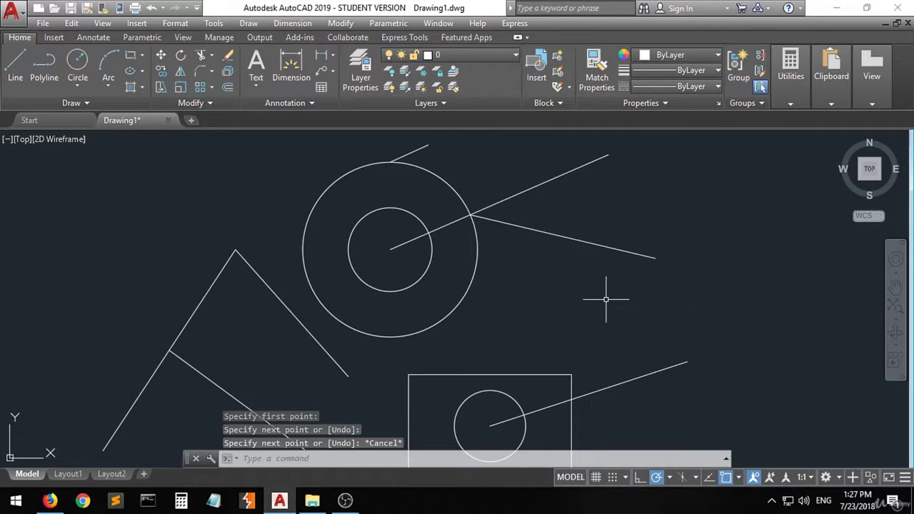
Step: Enable the Extension object snap mode and draw a line continuing from the free end of the line starting at the circle intersection, along its extension
{"action": "left_click", "coordinate": [738, 478]}
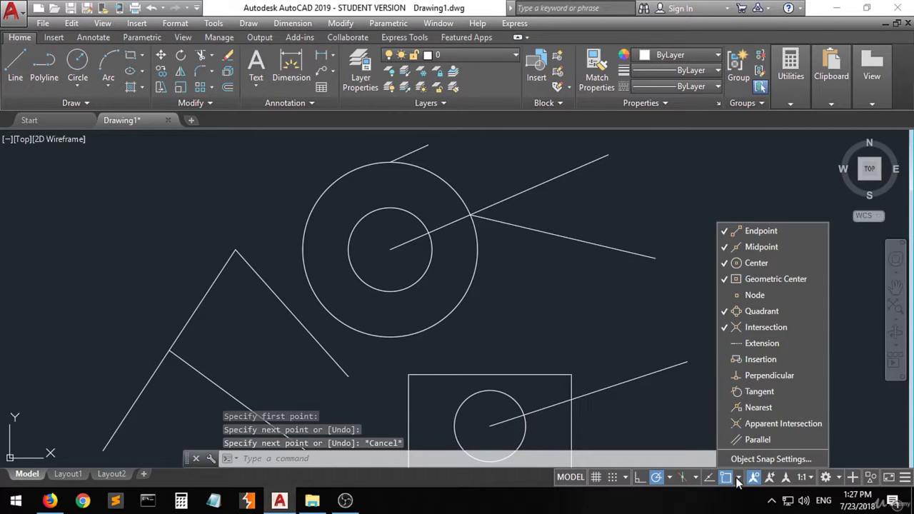
{"action": "left_click", "coordinate": [775, 346]}
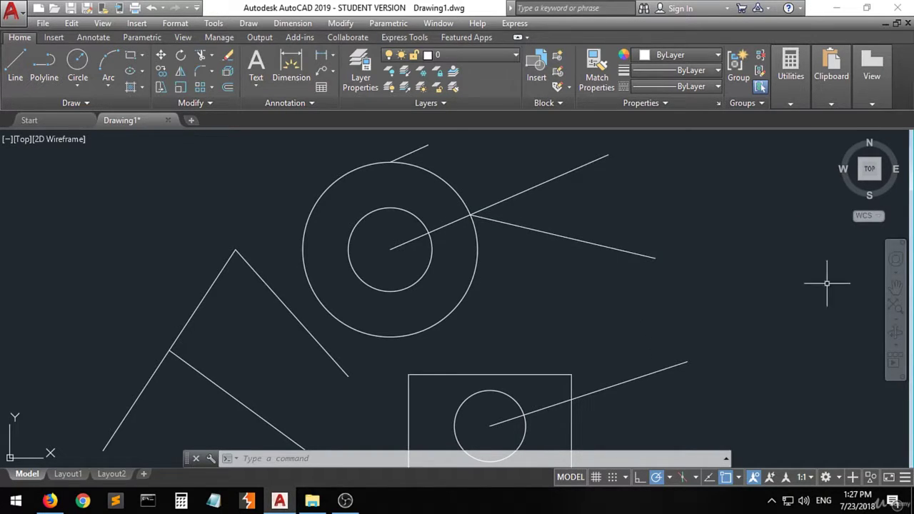
{"action": "left_click", "coordinate": [11, 68]}
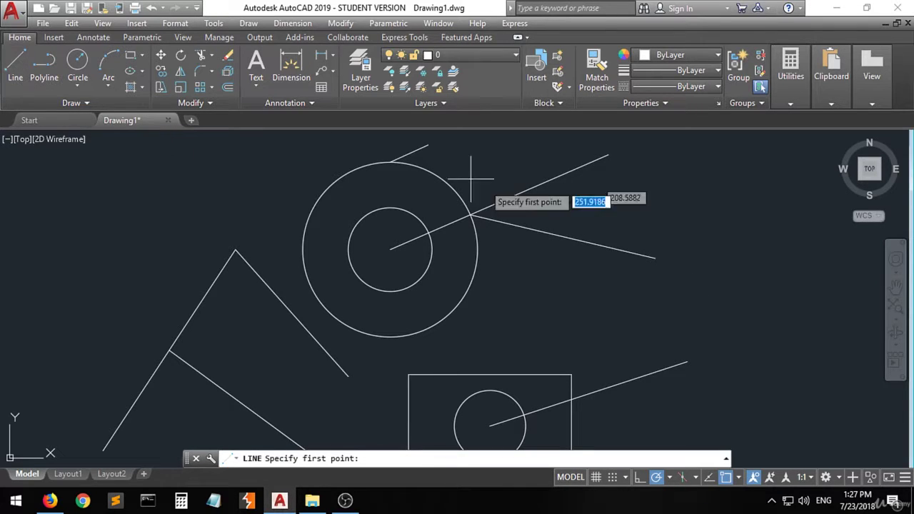
{"action": "left_click", "coordinate": [652, 257]}
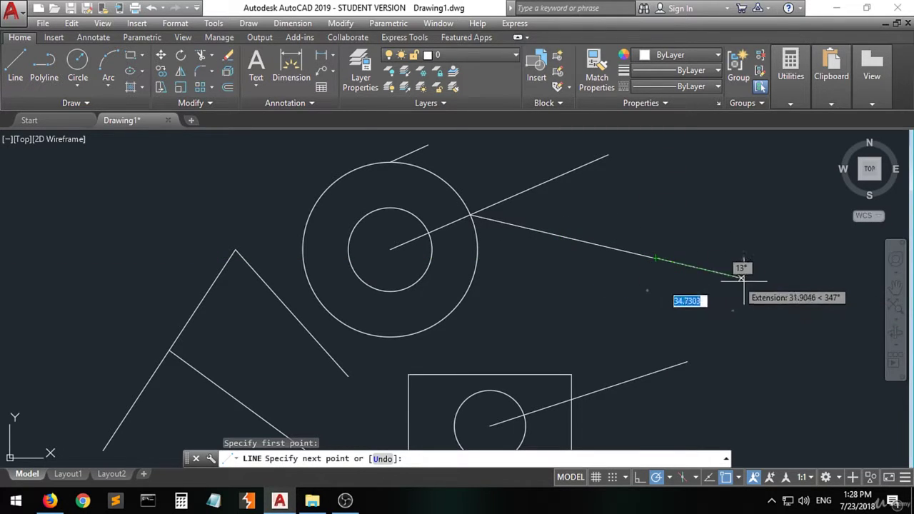
{"action": "left_click", "coordinate": [825, 298]}
{"action": "key", "text": "Return"}
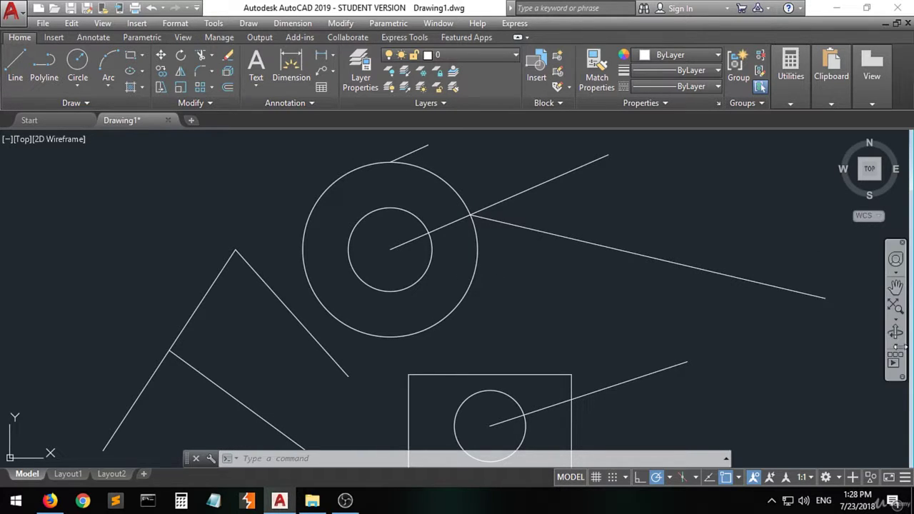
Step: Open the list of object snap modes
{"action": "left_click", "coordinate": [738, 477]}
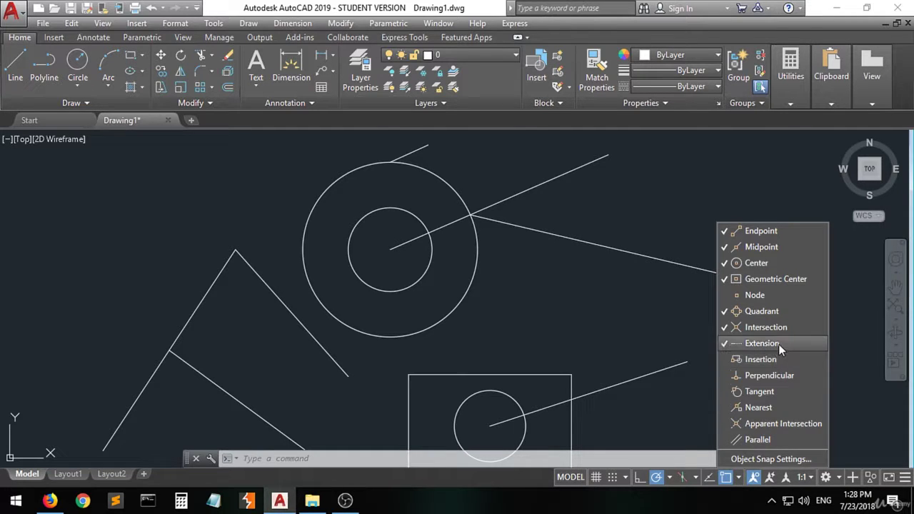